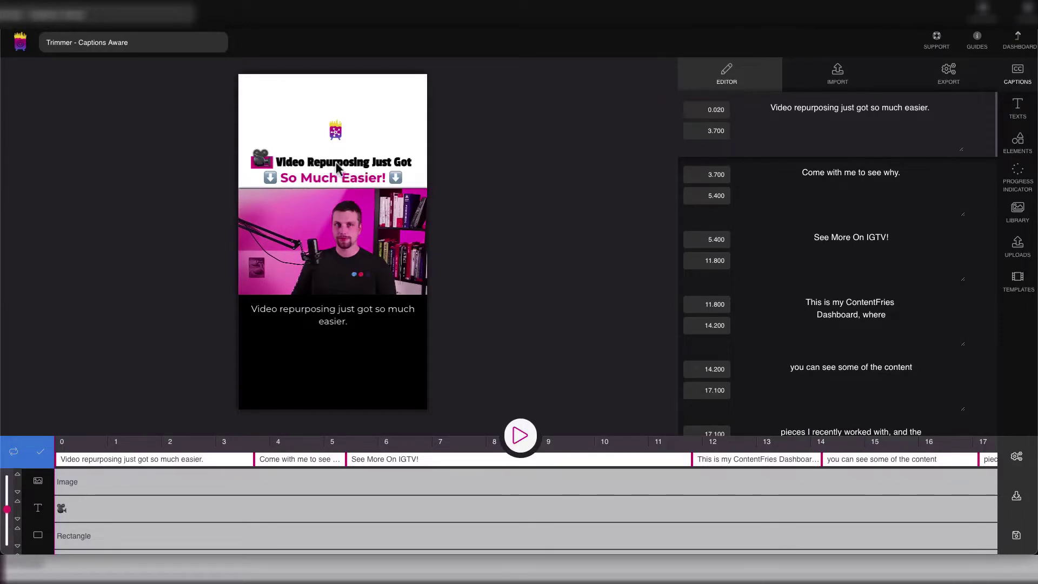
# Add a second movie camera emoji to the camera emoji text element, found by searching 'came'.
pyautogui.click(336, 167)
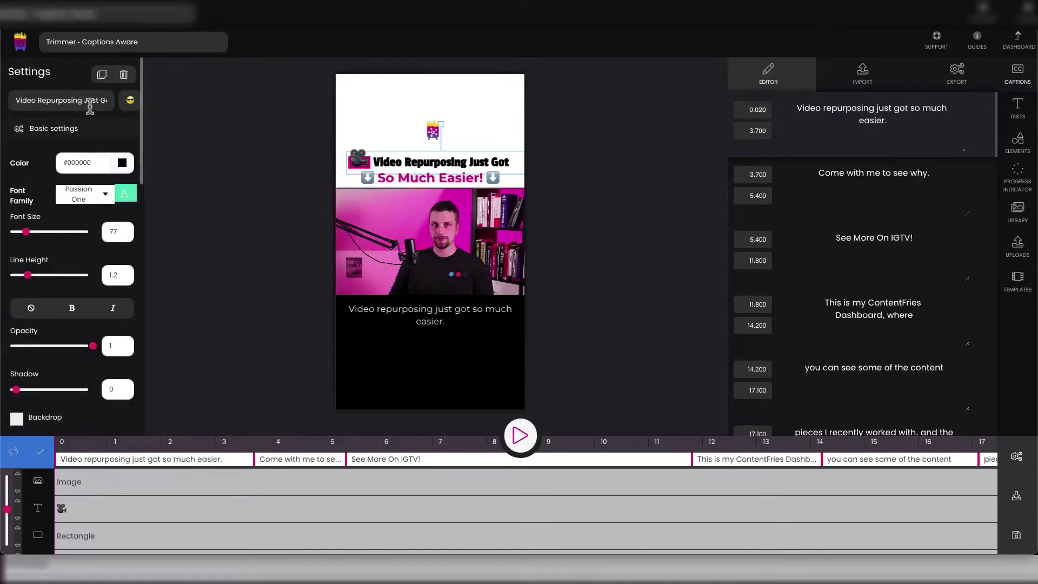
pyautogui.moveTo(90, 101); pyautogui.dragTo(120, 102)
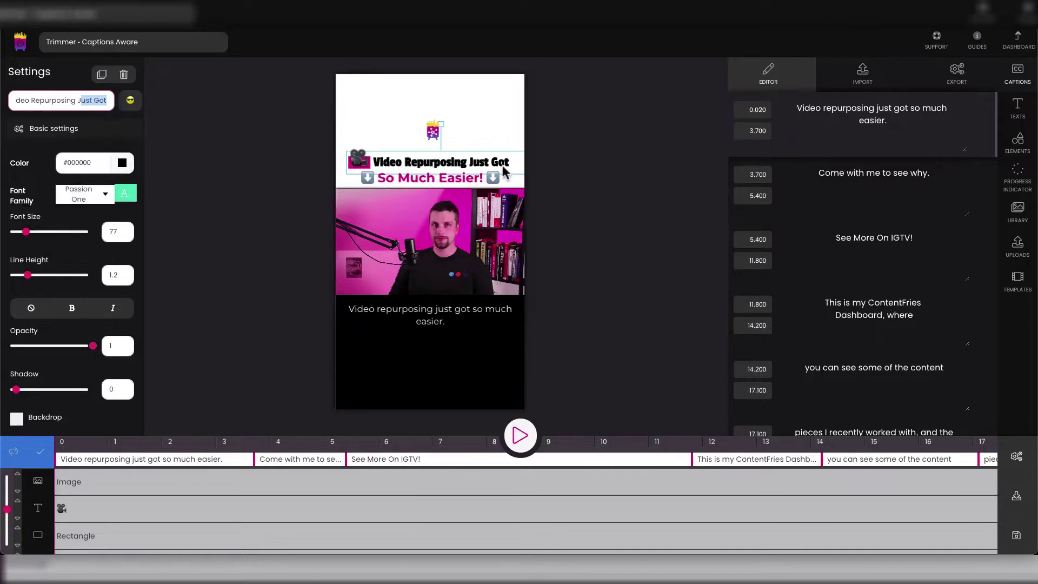
pyautogui.click(359, 164)
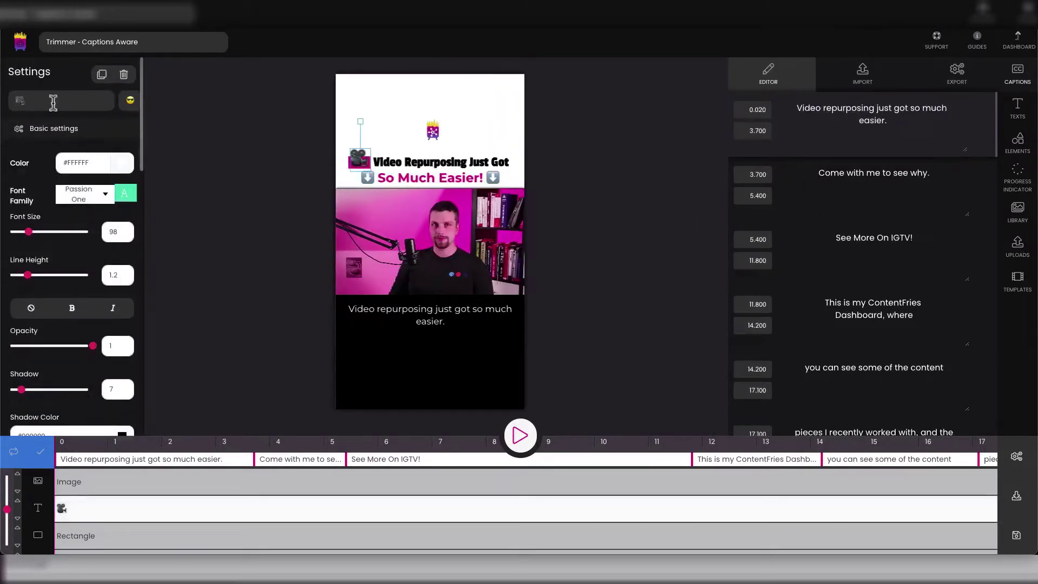
pyautogui.click(77, 103)
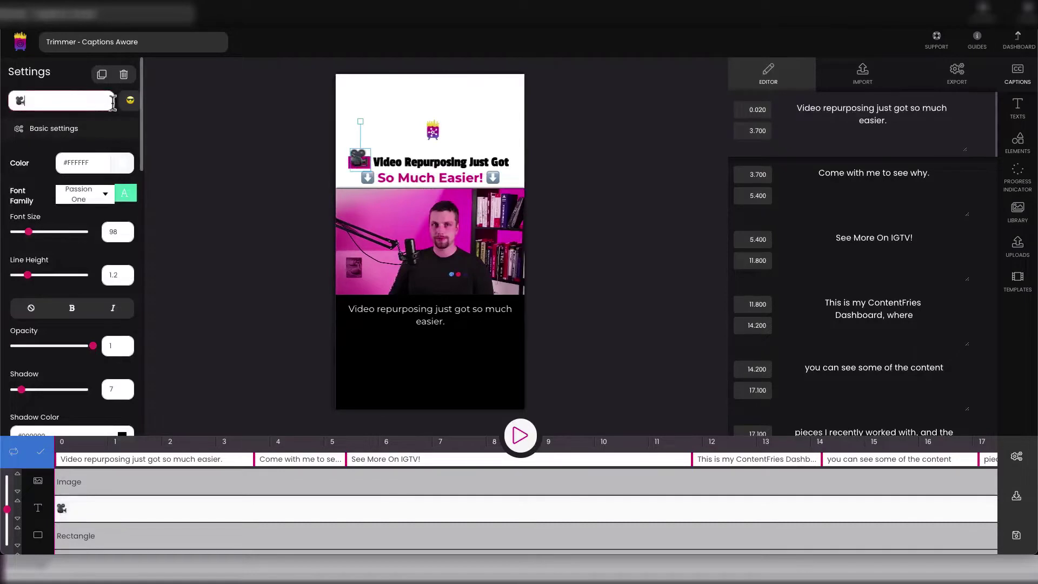
pyautogui.click(130, 103)
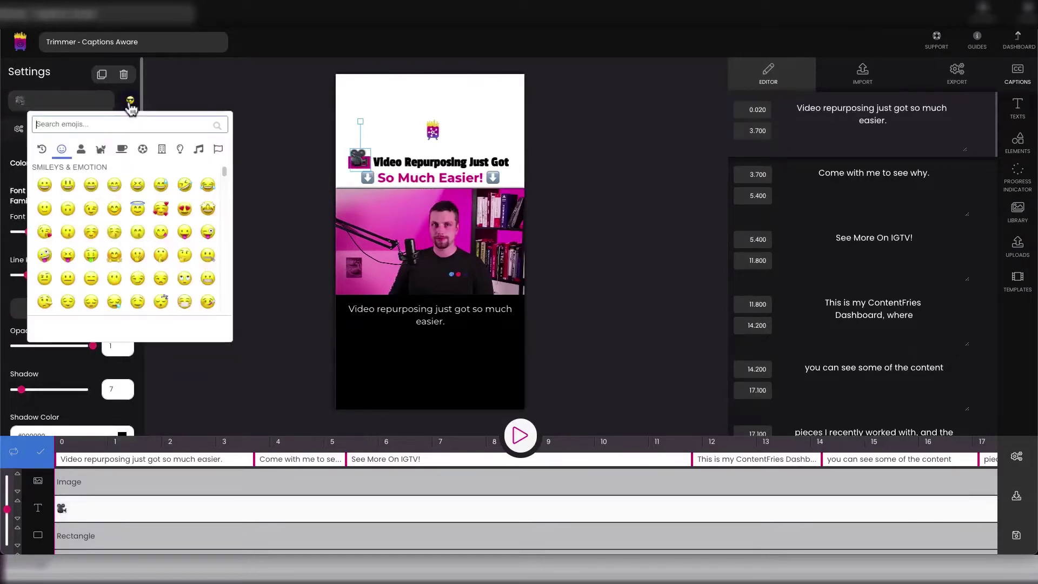
pyautogui.write('came')
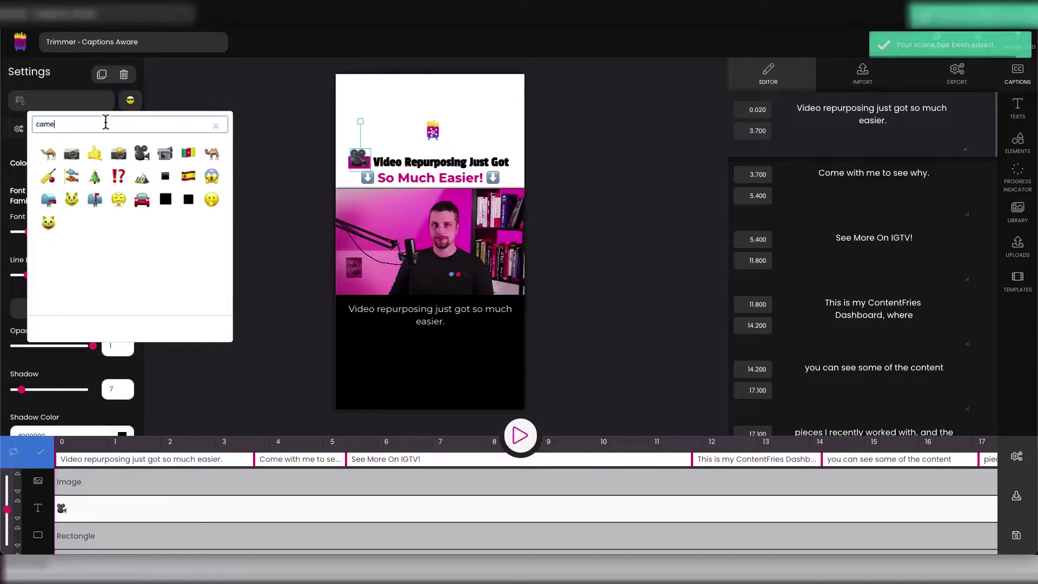
pyautogui.click(141, 153)
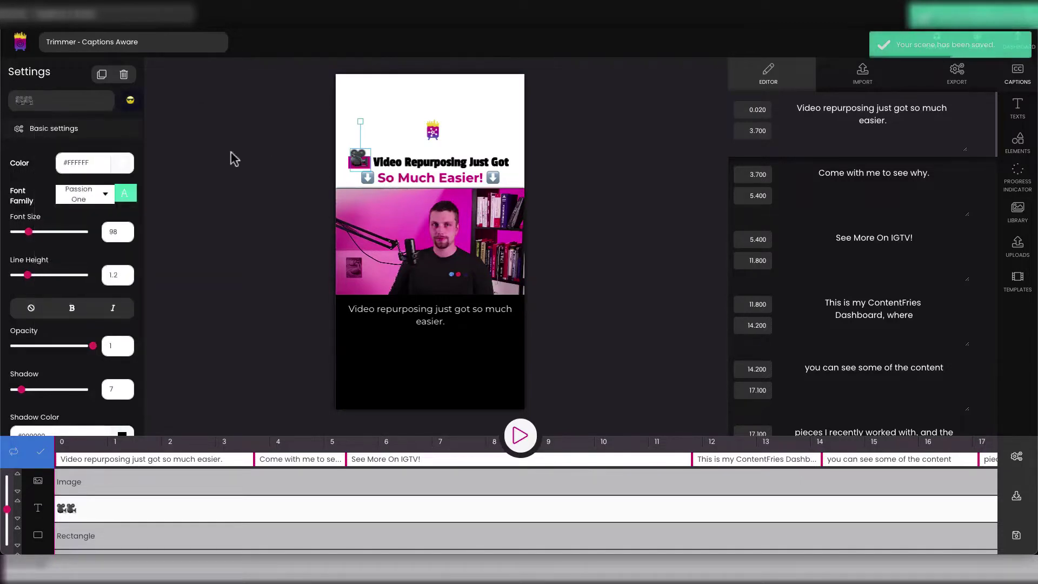
# Widen the camera emoji's container width to 125.
pyautogui.scroll(-3, 73, 277)
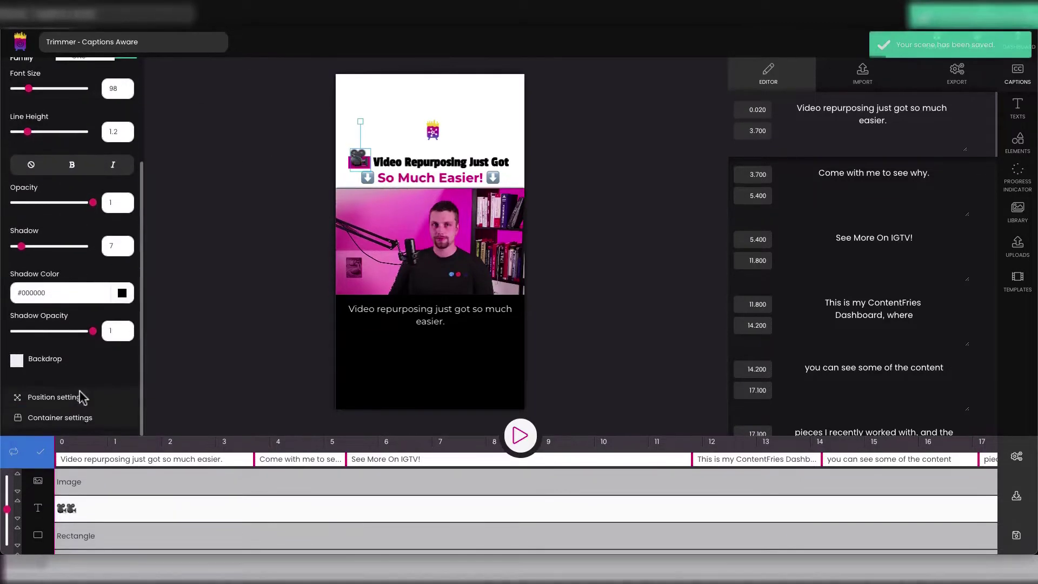
pyautogui.click(49, 419)
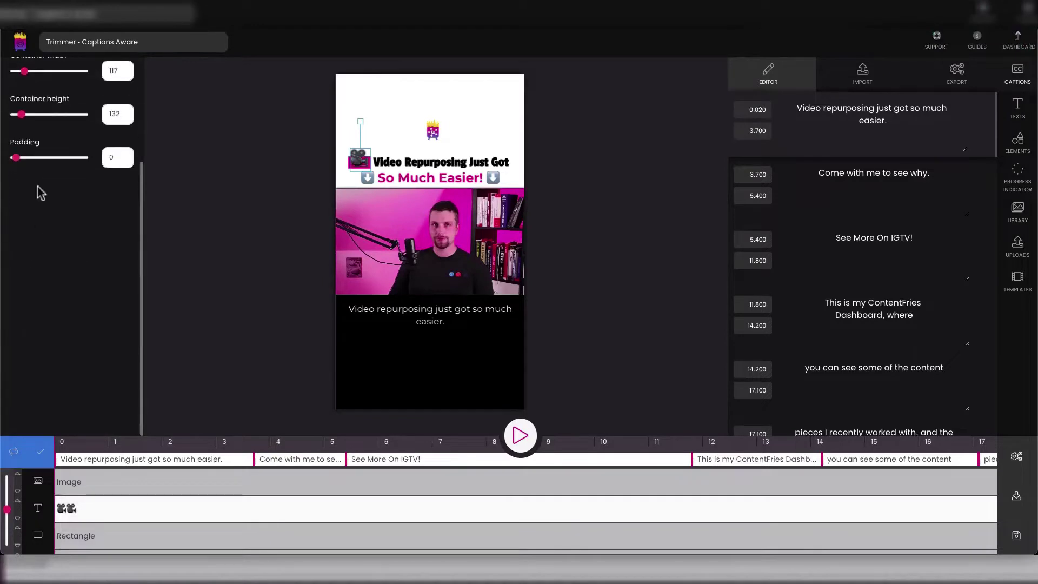
pyautogui.moveTo(24, 94)
pyautogui.mouseDown()
pyautogui.moveTo(34, 94)
pyautogui.moveTo(25, 94)
pyautogui.mouseUp()
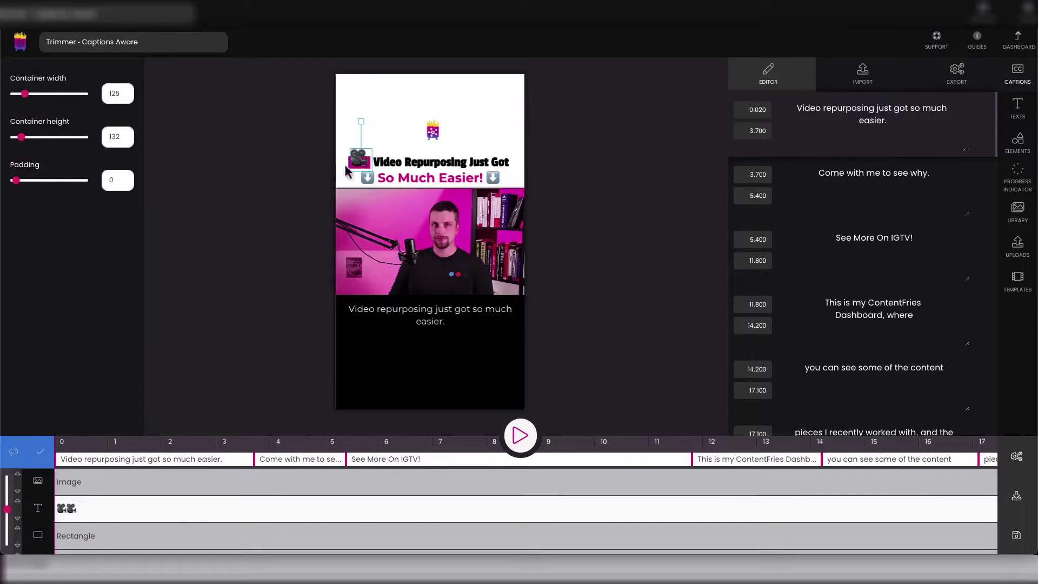
# Select the Rectangle layer and the 'So Much Easier!' text layer.
pyautogui.scroll(-1, 102, 526)
pyautogui.click(103, 523)
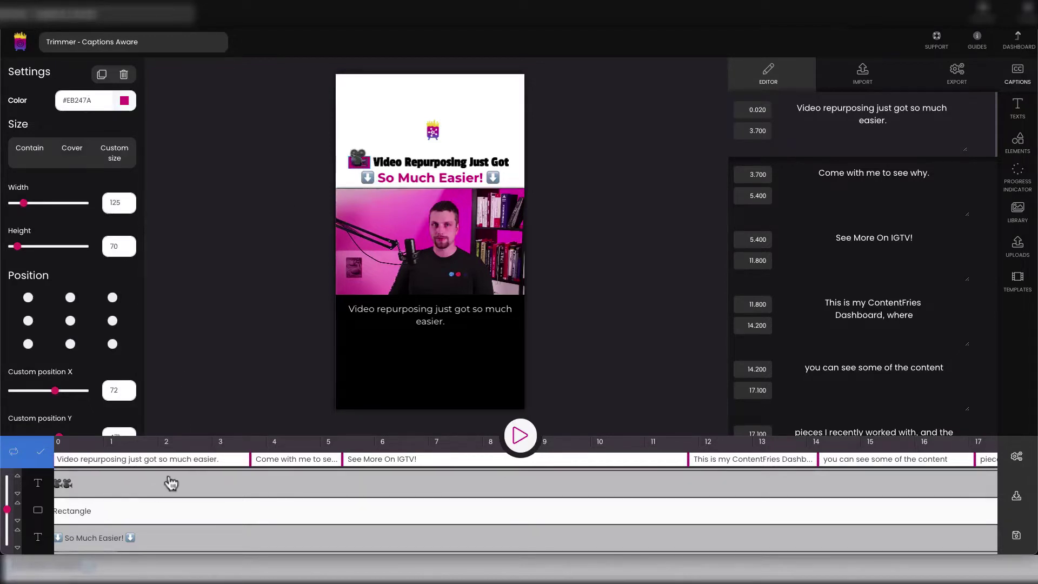
pyautogui.hscroll(-1, 162, 485)
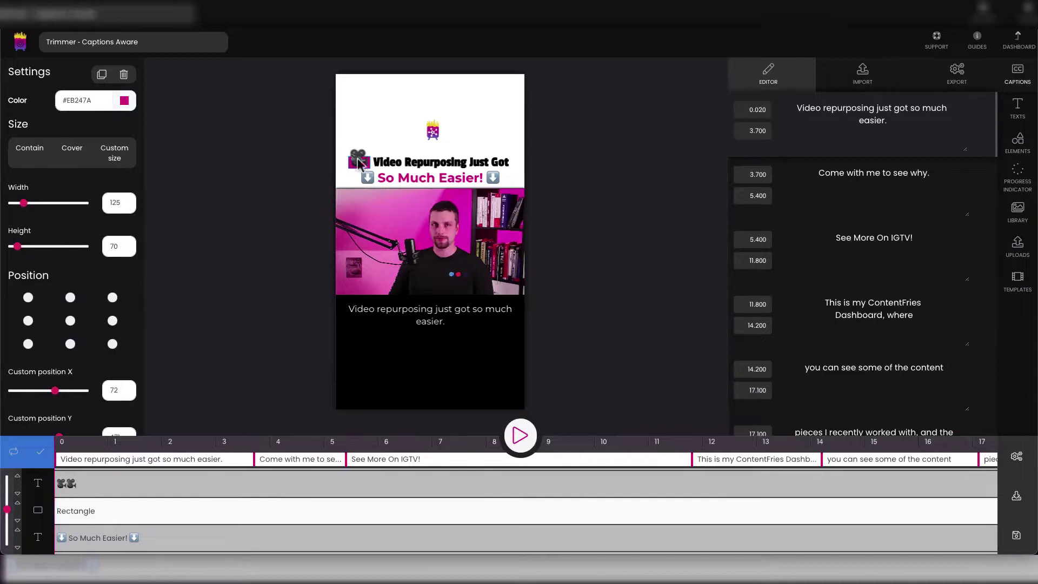
pyautogui.click(409, 186)
pyautogui.click(406, 184)
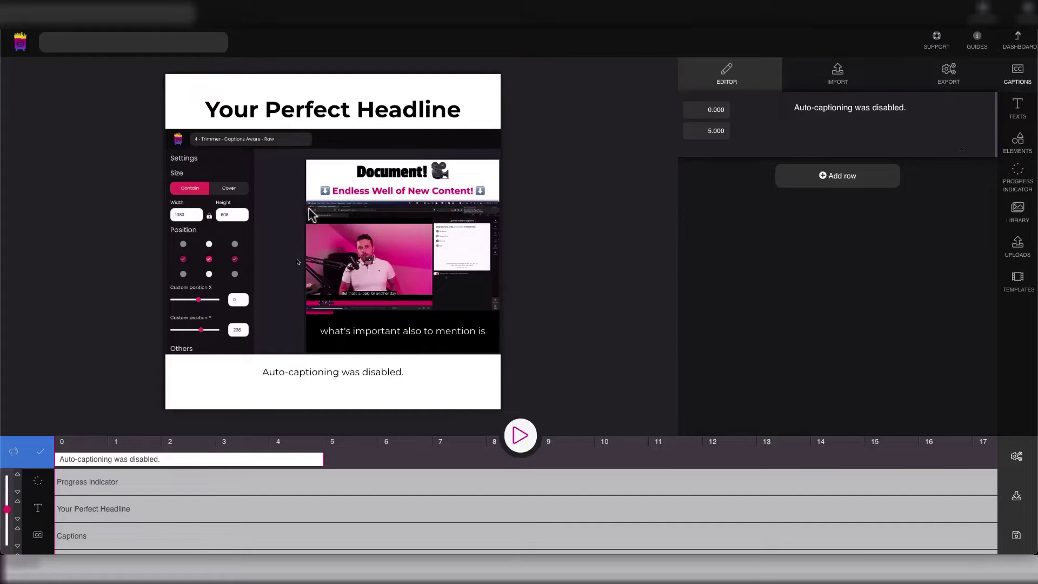
# Snap the video to the bottom-centre position and delete the captions layer.
pyautogui.click(307, 268)
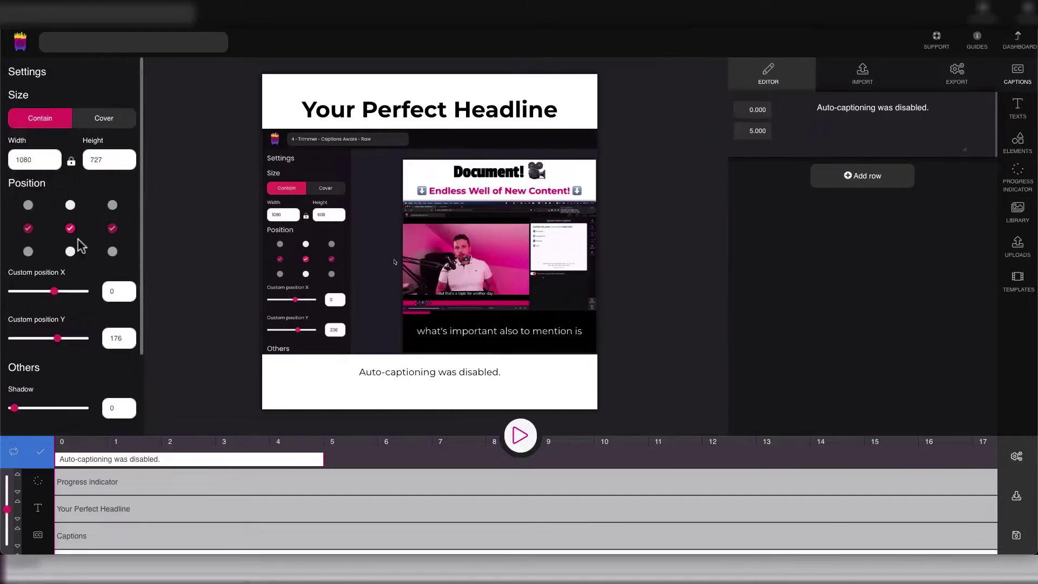
pyautogui.click(70, 251)
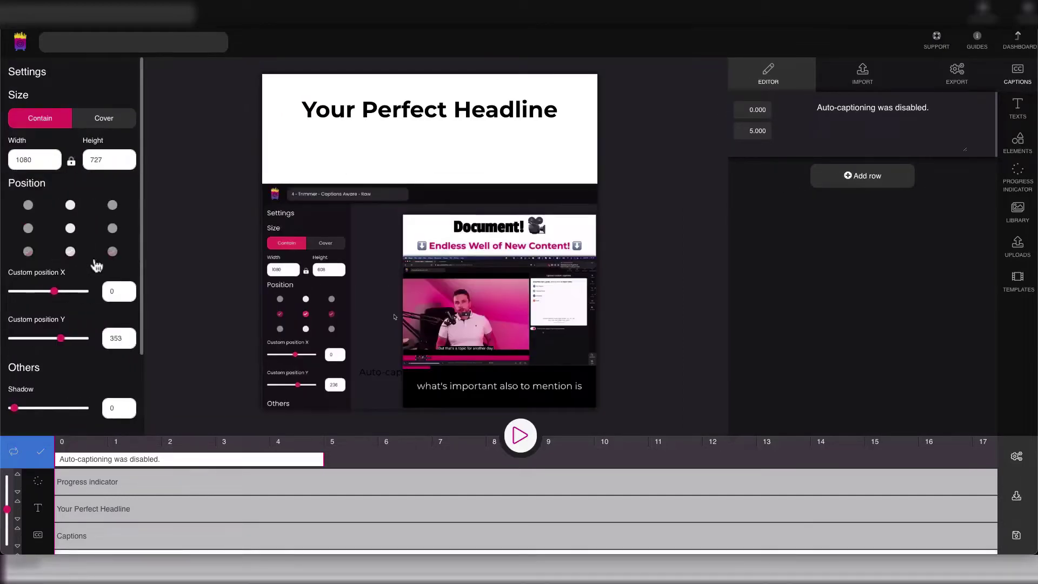
pyautogui.click(437, 386)
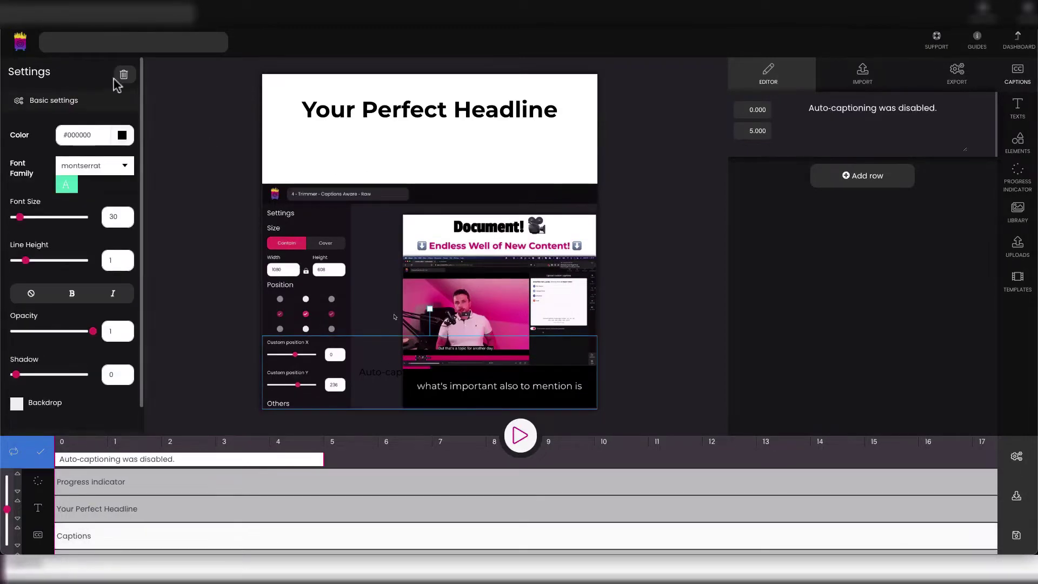
pyautogui.click(123, 75)
pyautogui.click(495, 319)
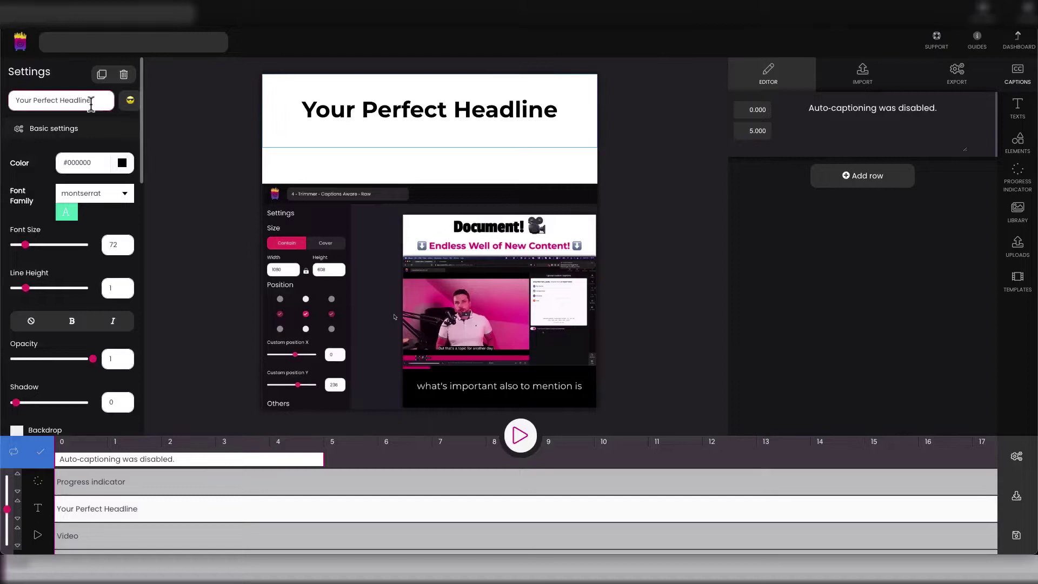
# Replace the headline text with '5 steps to be more productive'.
pyautogui.tripleClick(90, 103)
pyautogui.write('Typ')
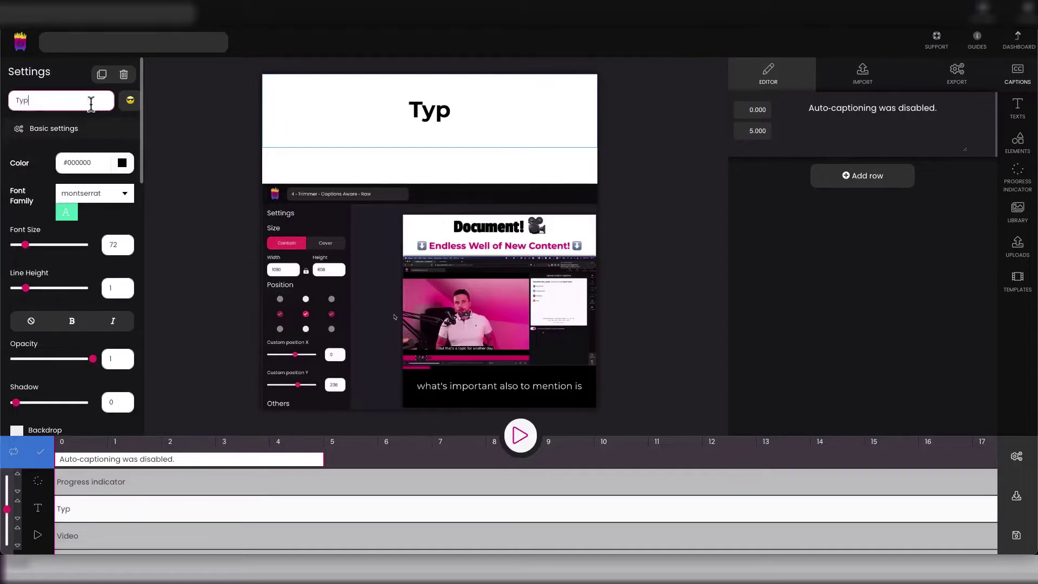
pyautogui.write('e in ou')
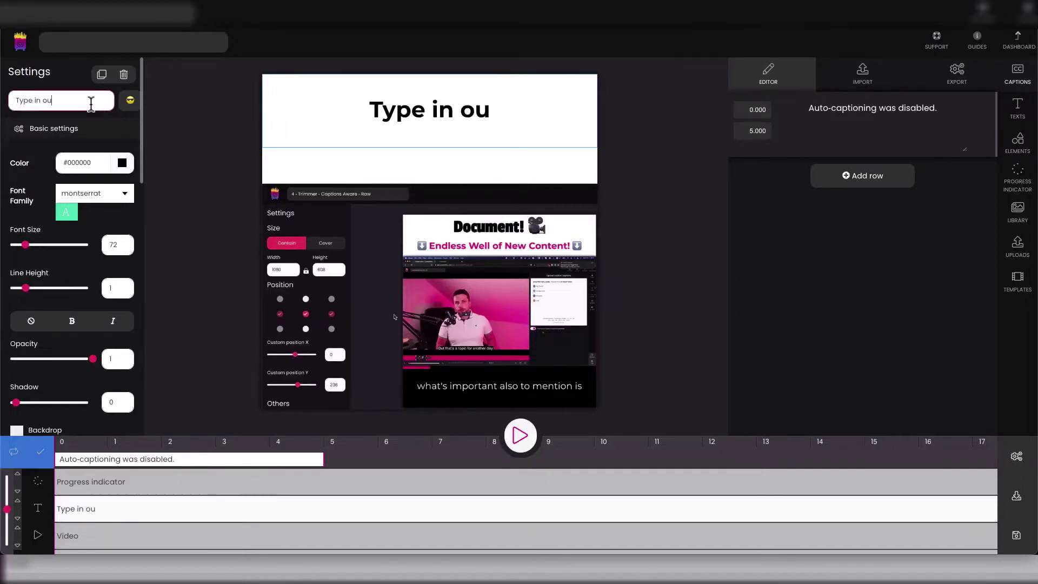
pyautogui.write('r headline')
pyautogui.tripleClick(91, 102)
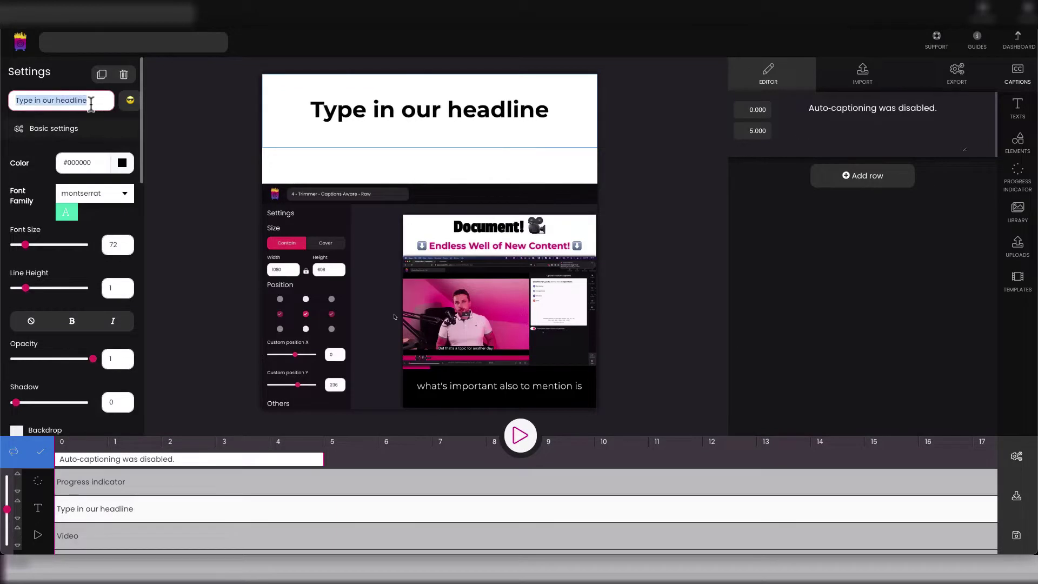
pyautogui.write('5')
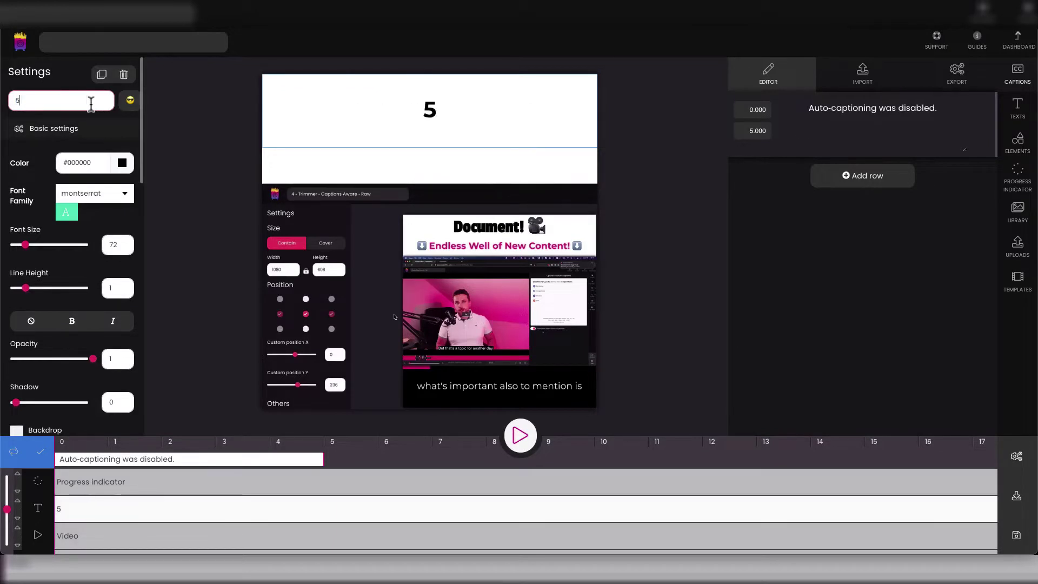
pyautogui.write(' steps to ')
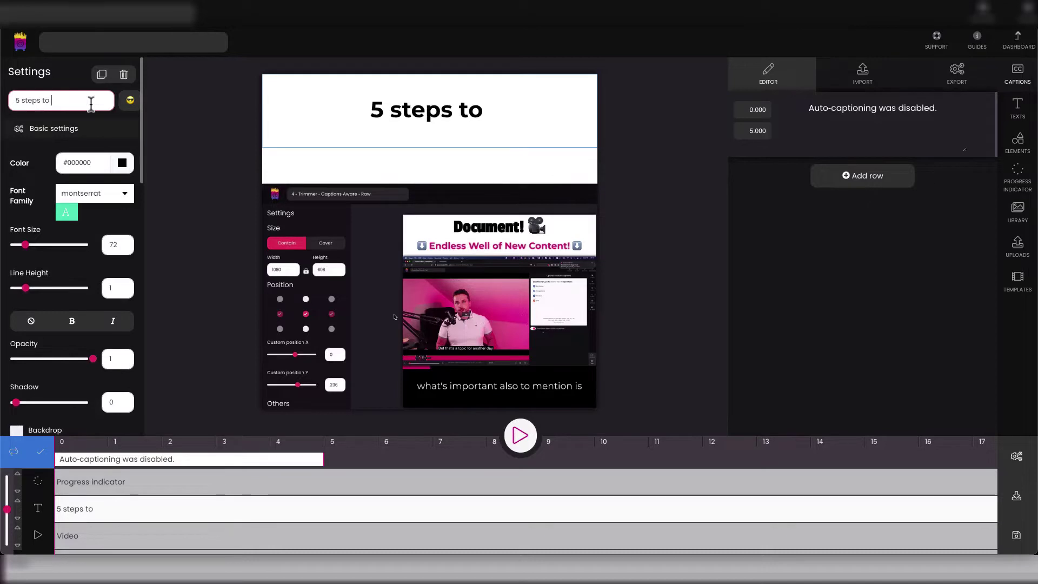
pyautogui.write('be more productive')
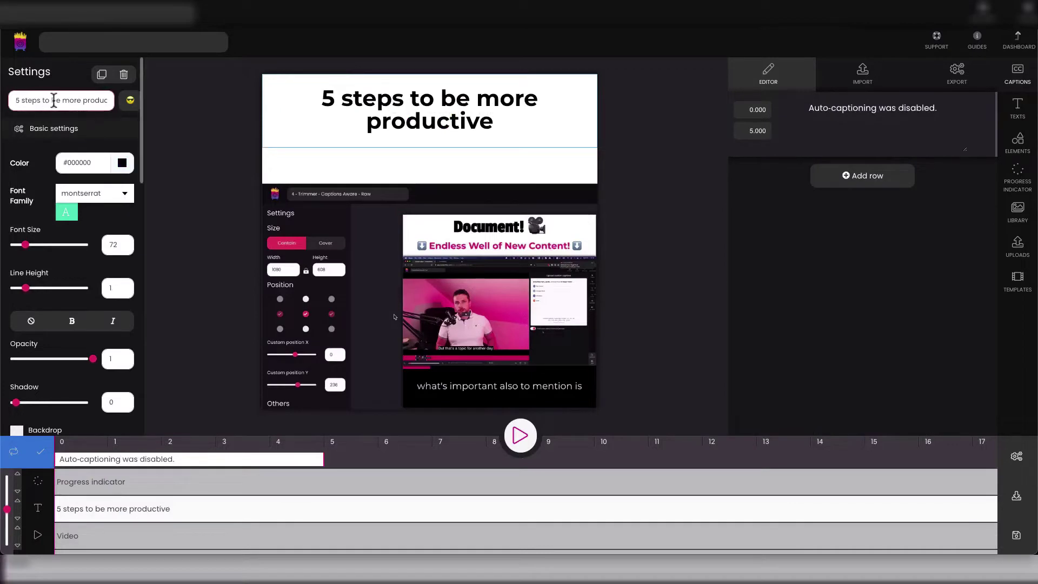
# Cut 'more productive' from the headline and place a duplicate of '5 steps to be' below it.
pyautogui.moveTo(67, 100); pyautogui.dragTo(139, 105)
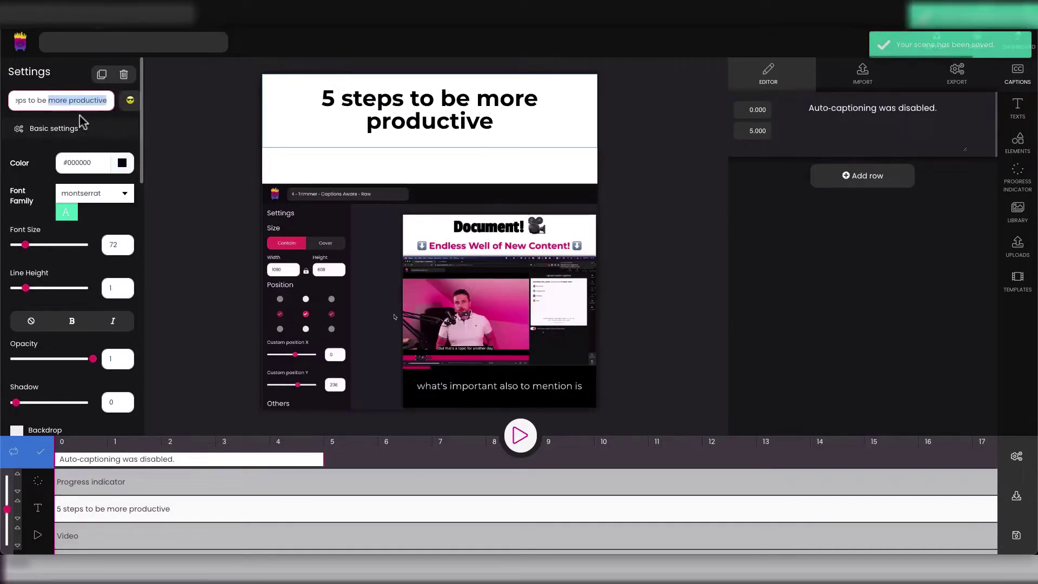
pyautogui.press('BackSpace')
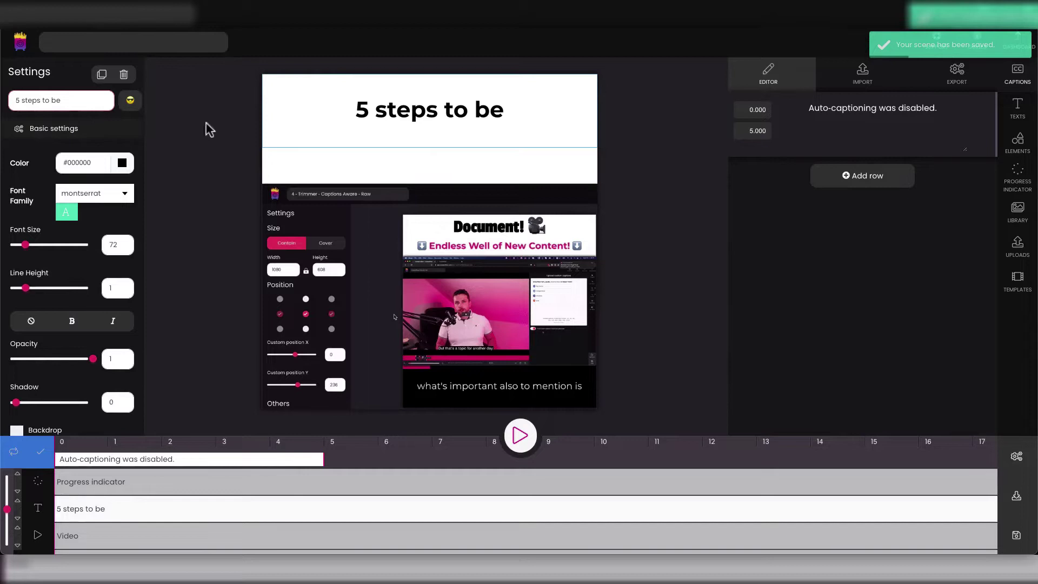
pyautogui.click(100, 75)
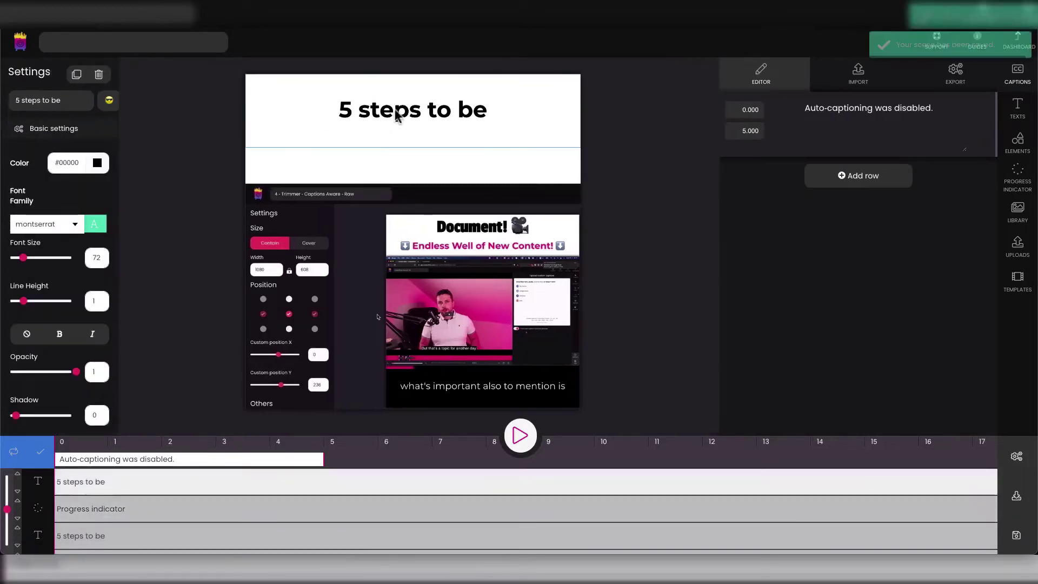
pyautogui.moveTo(397, 116); pyautogui.dragTo(408, 147)
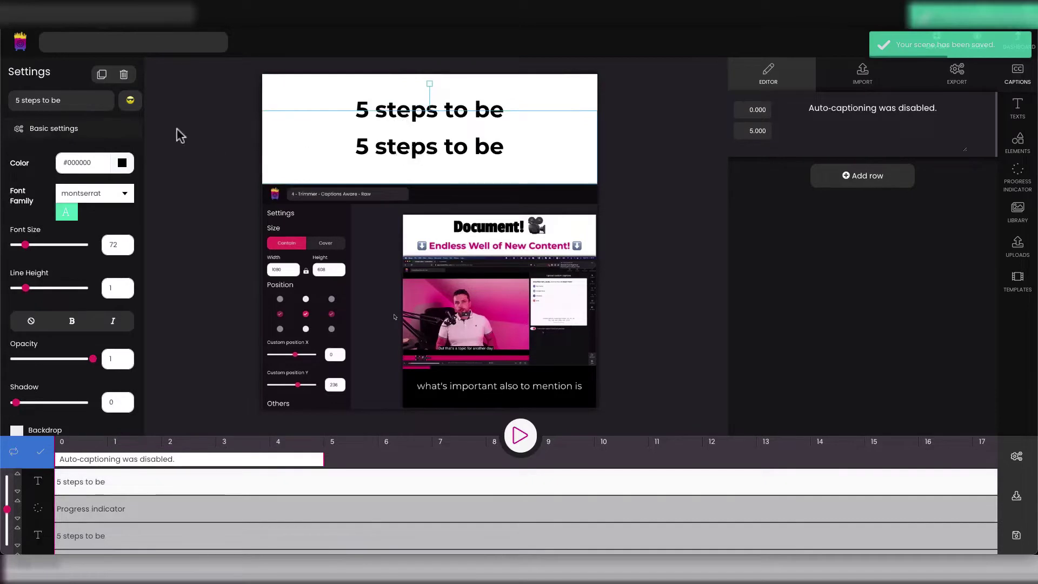
# Change the duplicated headline's text to 'more productive'.
pyautogui.click(85, 102)
pyautogui.hotkey('ctrl', 'a')
pyautogui.write('more')
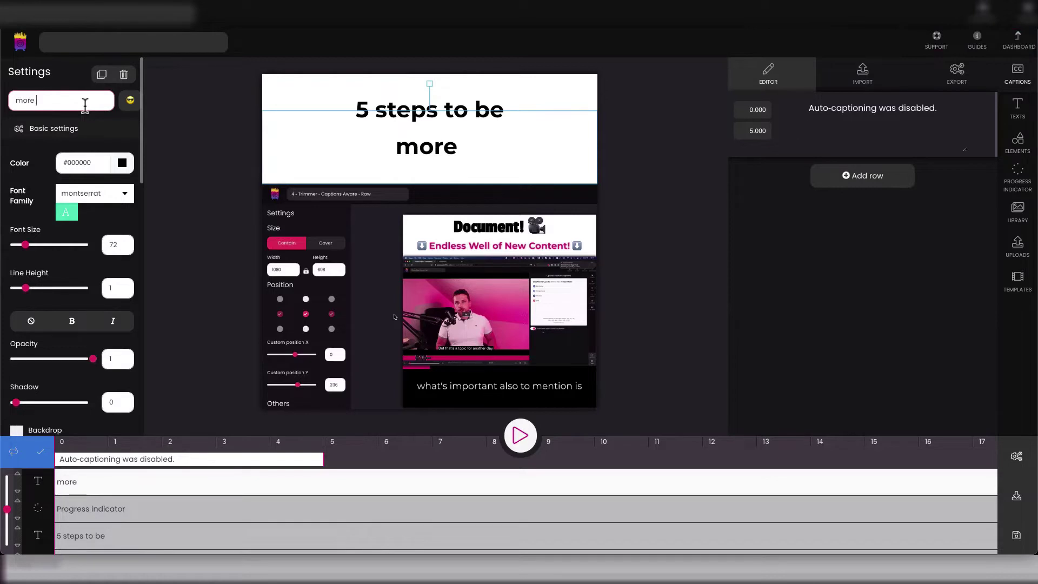
pyautogui.write(' productive')
pyautogui.click(195, 120)
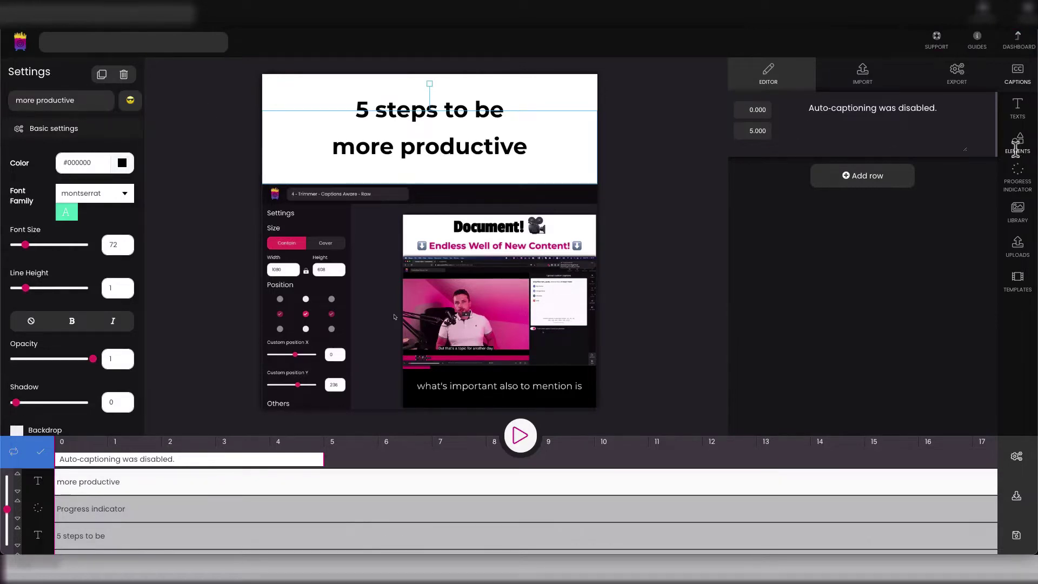
pyautogui.click(1019, 108)
# Add a new text element and replace its placeholder with a trophy emoji.
pyautogui.click(880, 113)
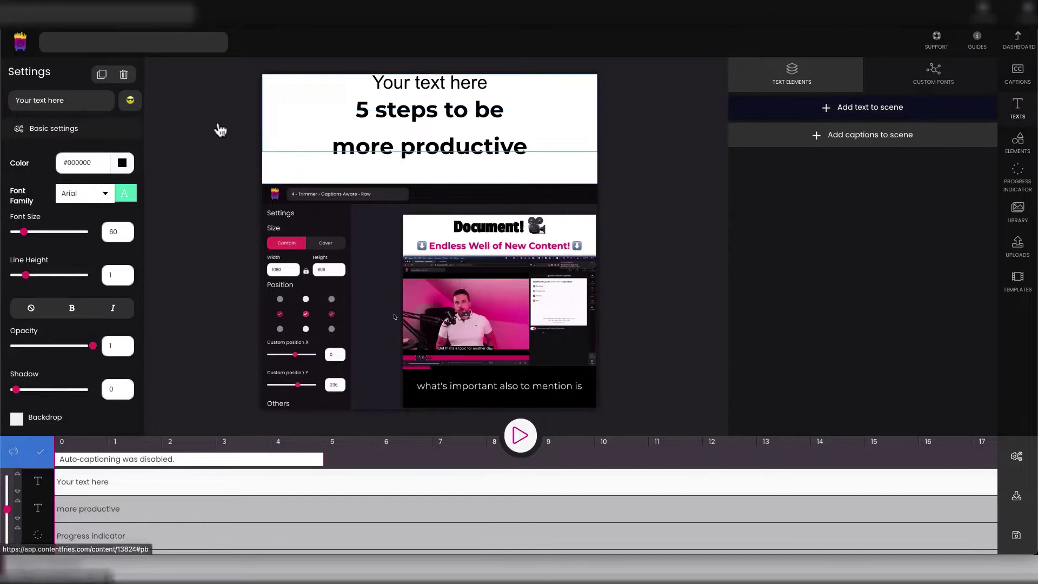
pyautogui.tripleClick(97, 101)
pyautogui.press('BackSpace')
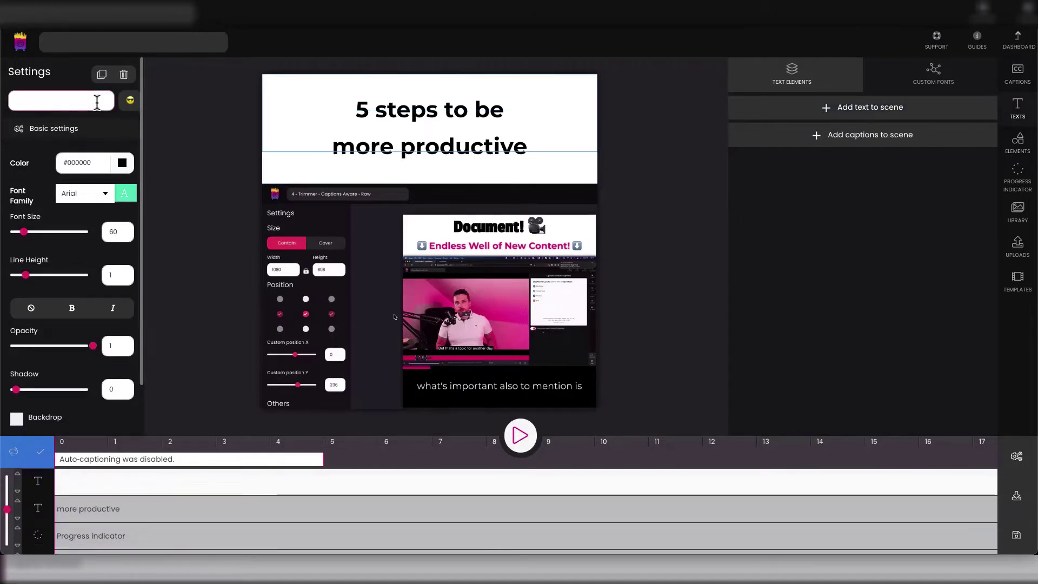
pyautogui.click(130, 100)
pyautogui.click(143, 126)
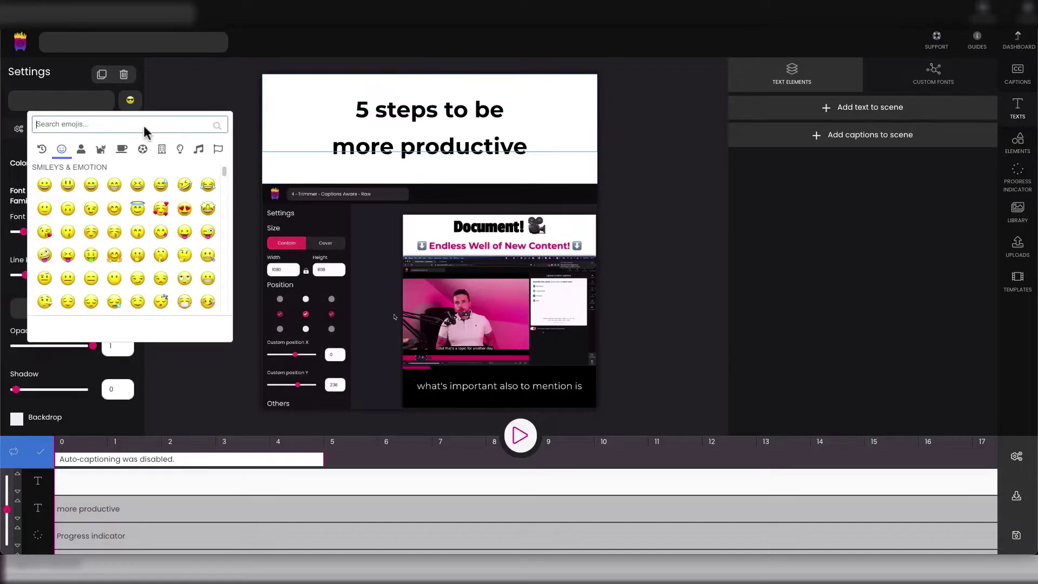
pyautogui.write('target')
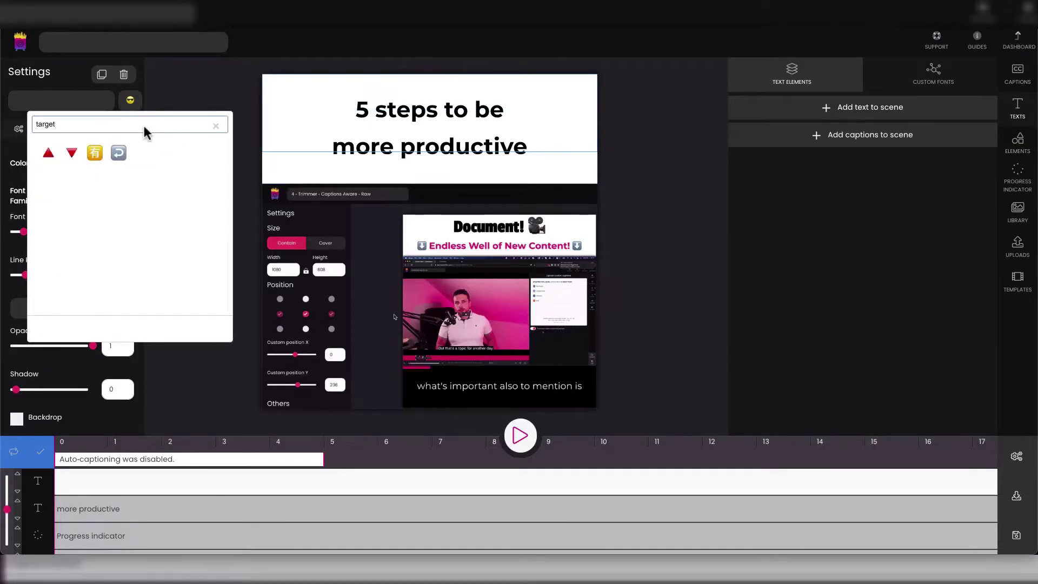
pyautogui.write('goal')
pyautogui.hotkey('ctrl', 'a')
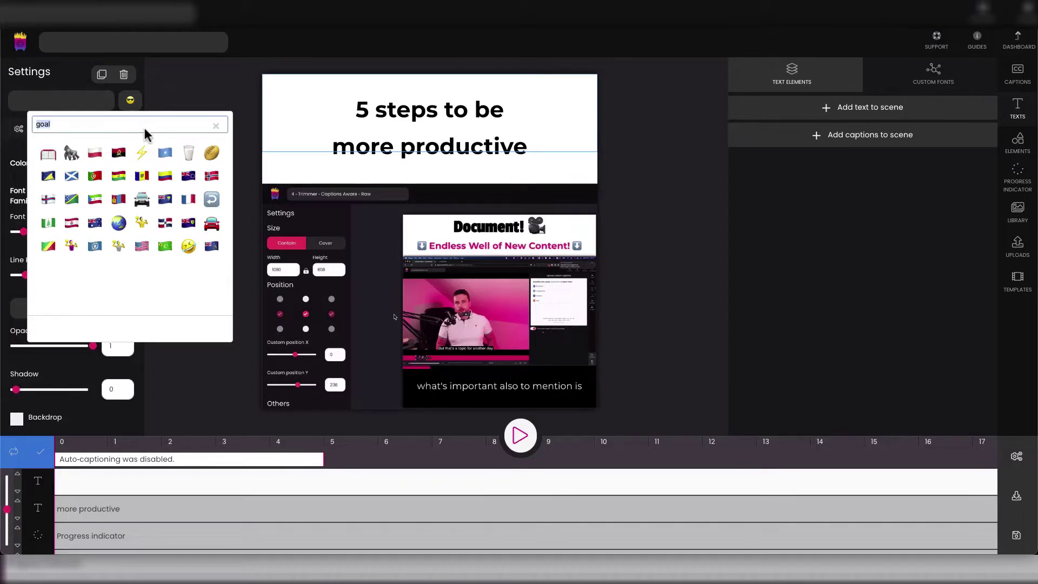
pyautogui.press('BackSpace')
pyautogui.scroll(-10, 160, 205)
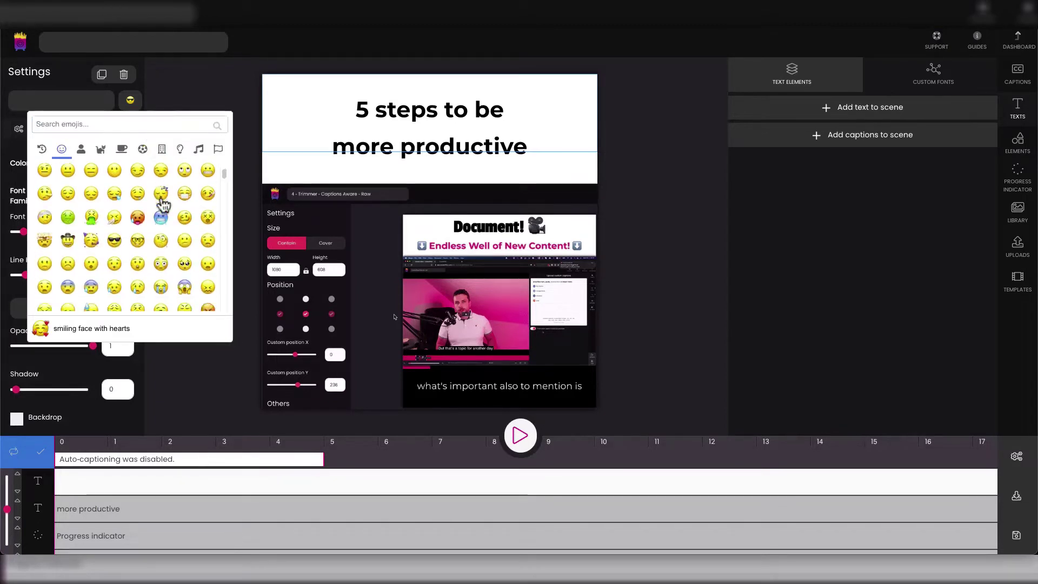
pyautogui.scroll(-10, 162, 204)
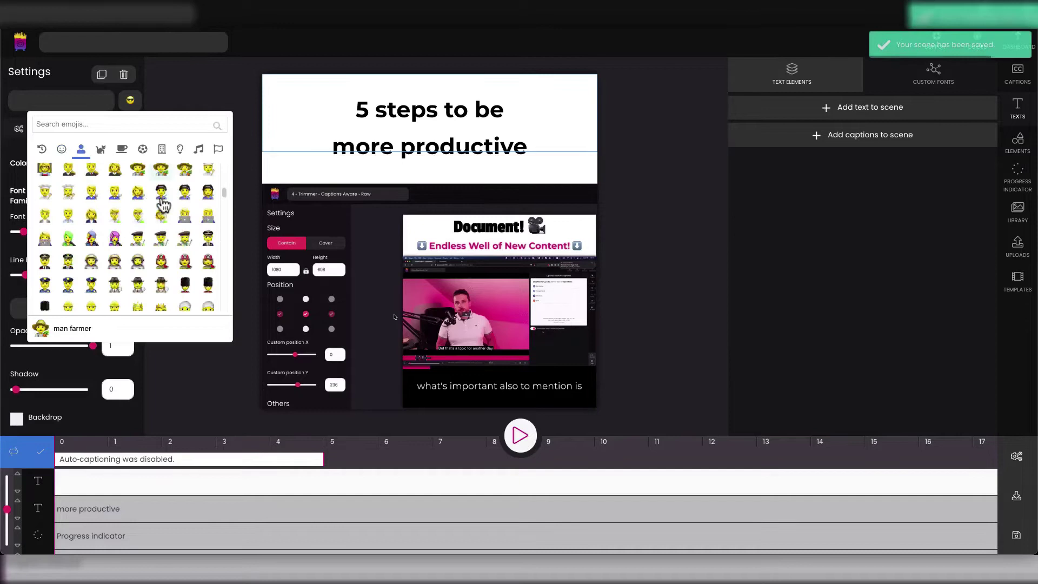
pyautogui.scroll(-10, 162, 204)
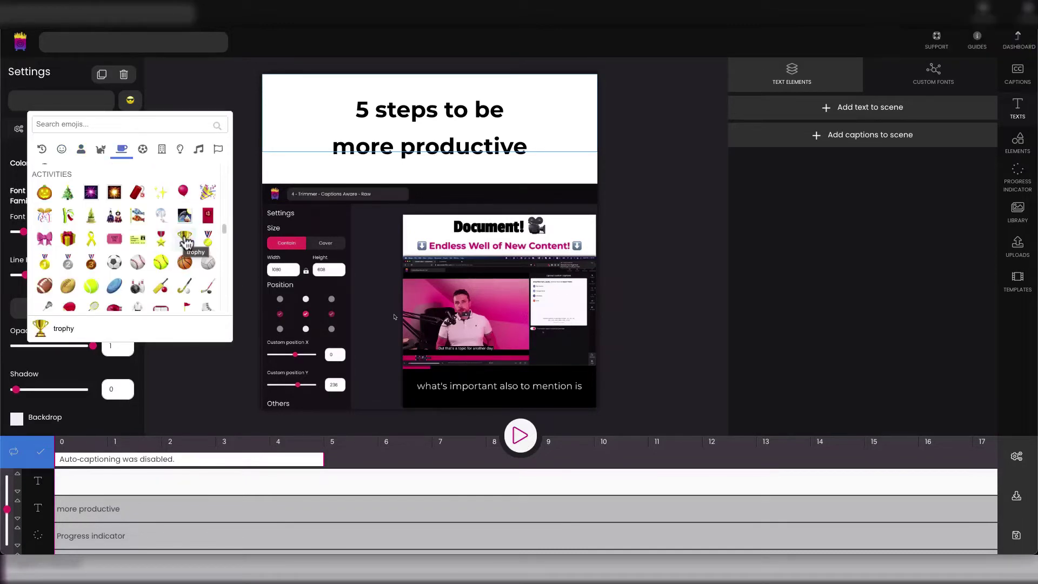
pyautogui.click(185, 241)
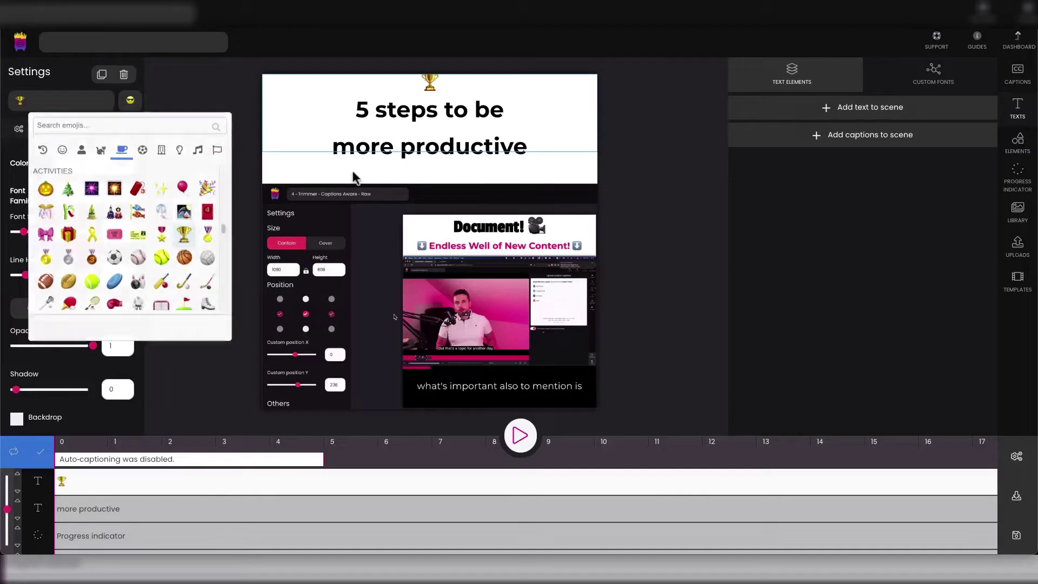
# Size the trophy container to 64 by 76, left-aligned, just before '5 steps to be'.
pyautogui.moveTo(436, 100); pyautogui.dragTo(336, 116)
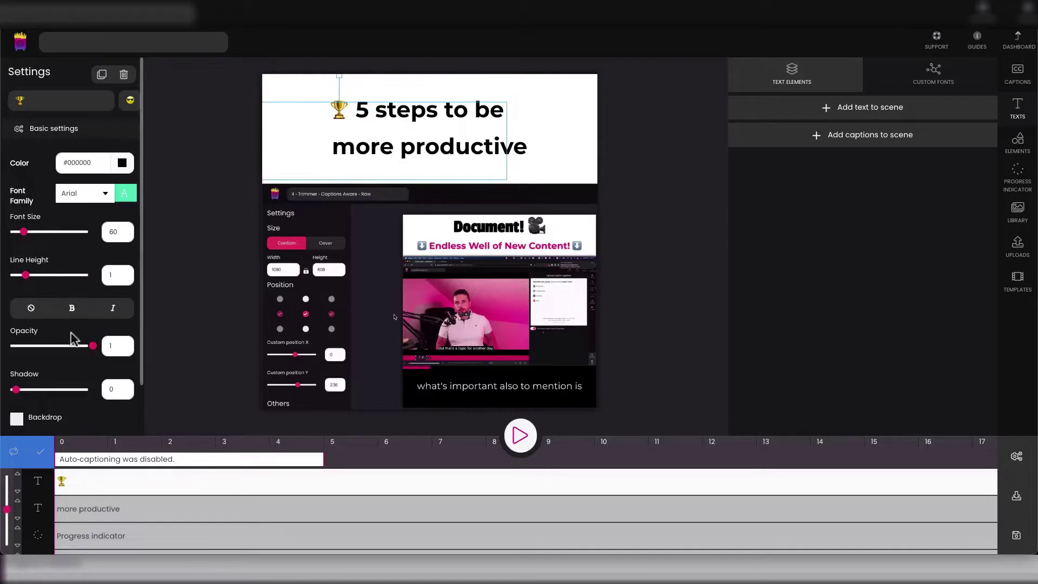
pyautogui.scroll(-1, 74, 336)
pyautogui.click(60, 416)
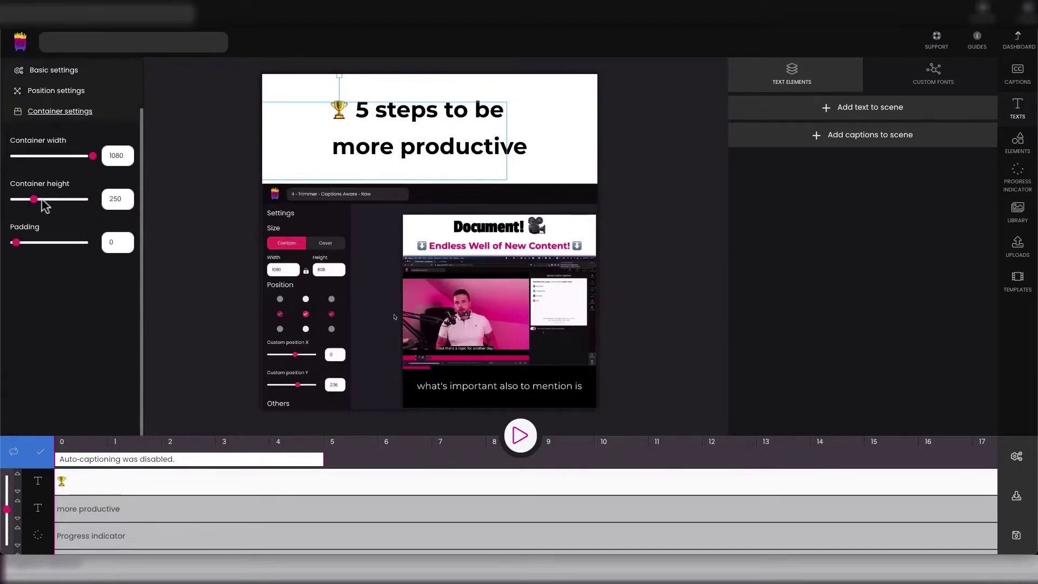
pyautogui.moveTo(35, 204); pyautogui.dragTo(20, 204)
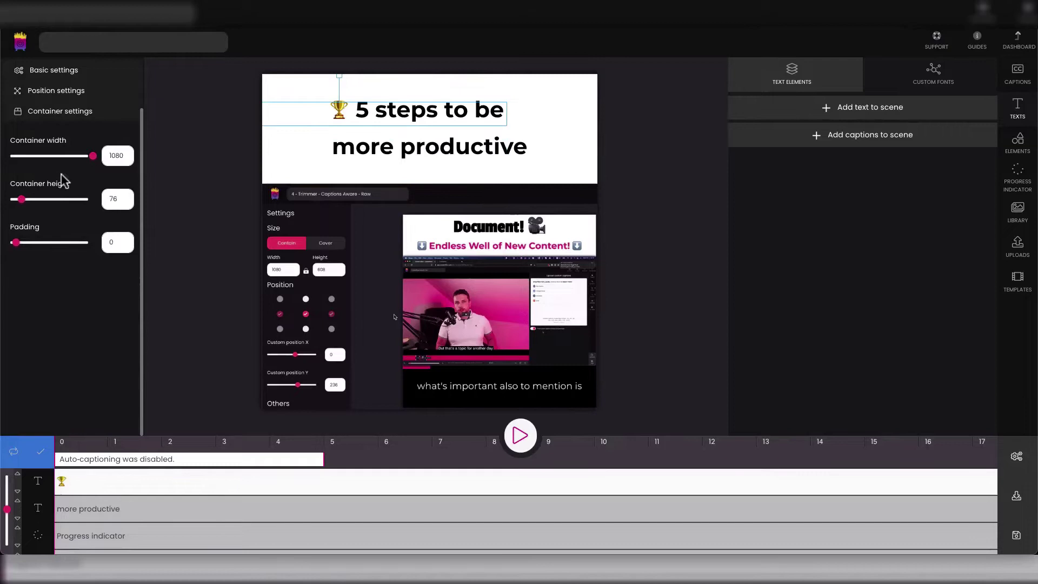
pyautogui.moveTo(93, 156); pyautogui.dragTo(63, 156)
pyautogui.moveTo(273, 114); pyautogui.dragTo(385, 125)
pyautogui.click(56, 90)
pyautogui.click(31, 124)
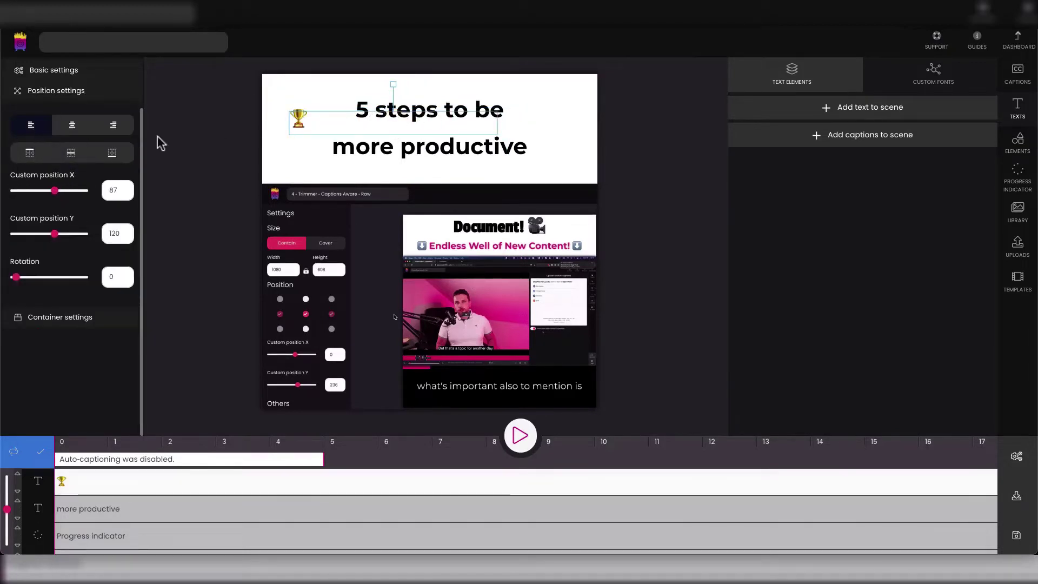
pyautogui.click(61, 317)
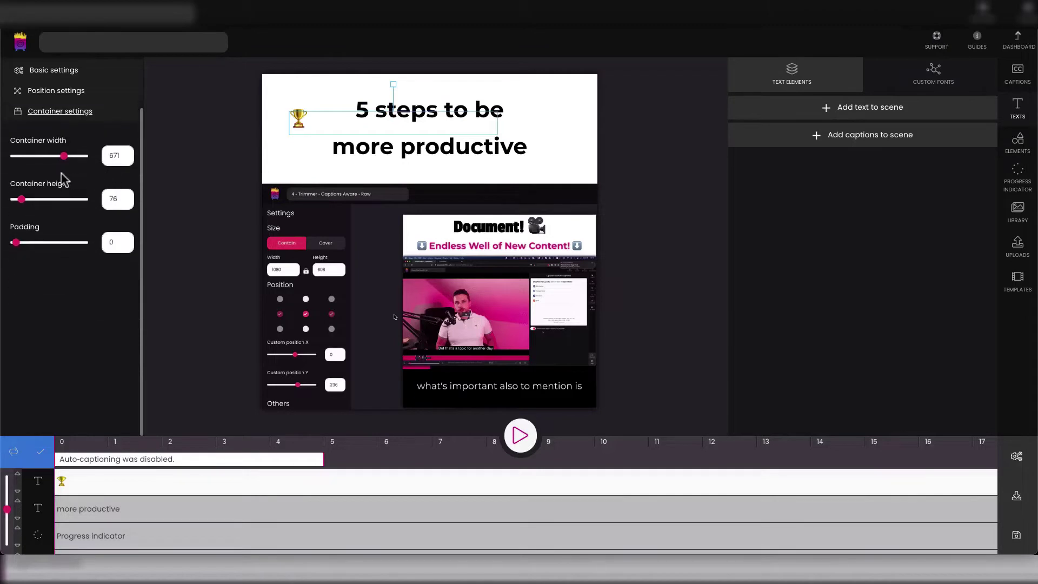
pyautogui.moveTo(64, 156); pyautogui.dragTo(20, 156)
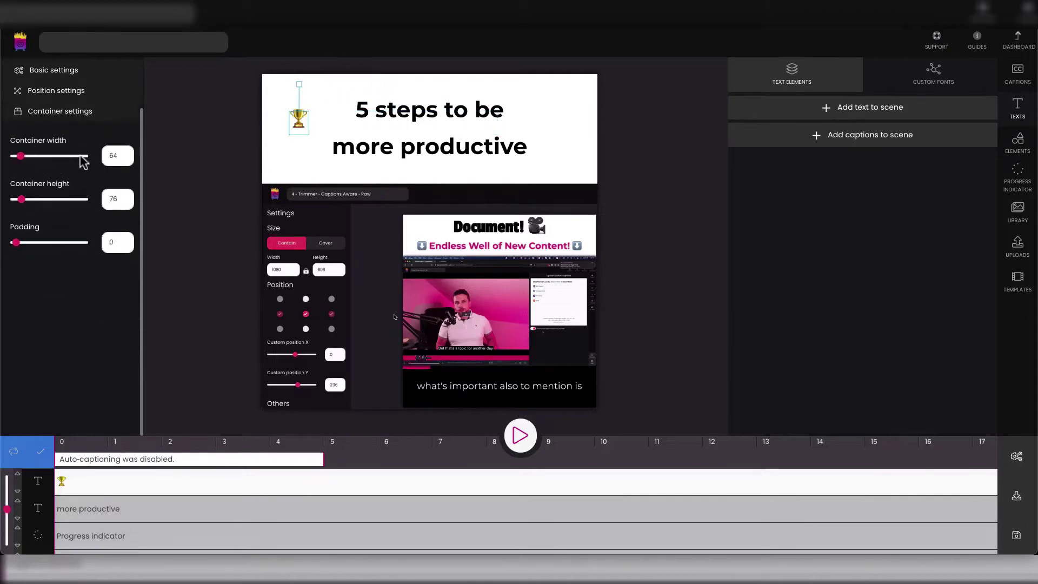
pyautogui.moveTo(298, 125); pyautogui.dragTo(338, 116)
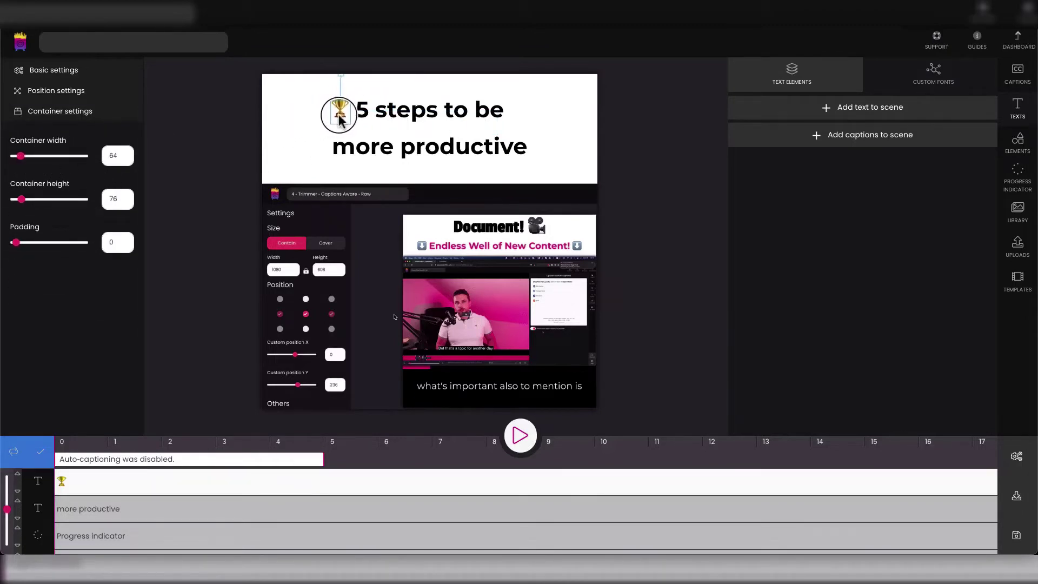
# Add a rectangle over the title line and colour it blue #009BFF.
pyautogui.click(1017, 139)
pyautogui.click(752, 76)
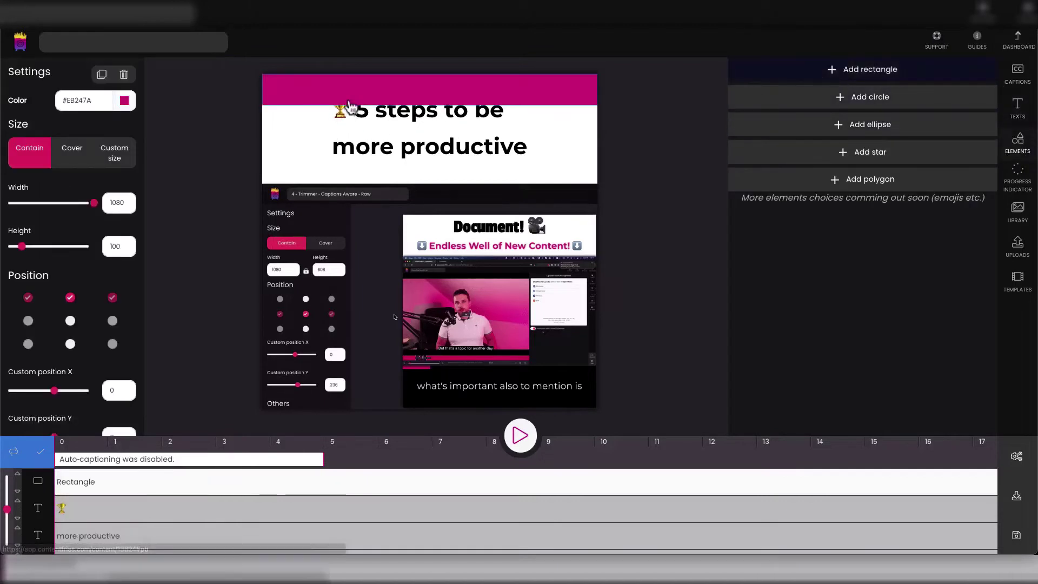
pyautogui.moveTo(349, 104); pyautogui.dragTo(352, 110)
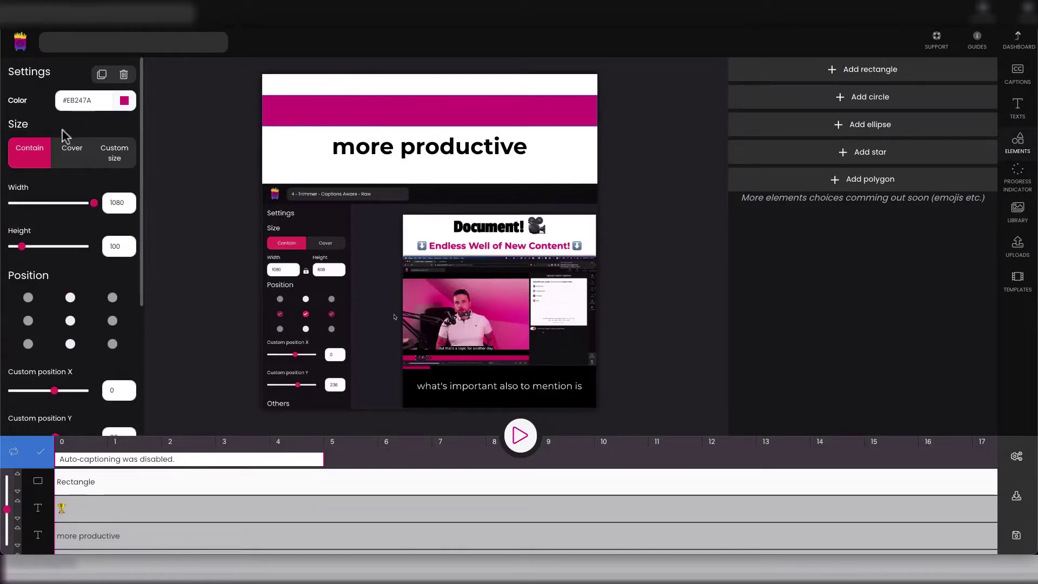
pyautogui.click(124, 101)
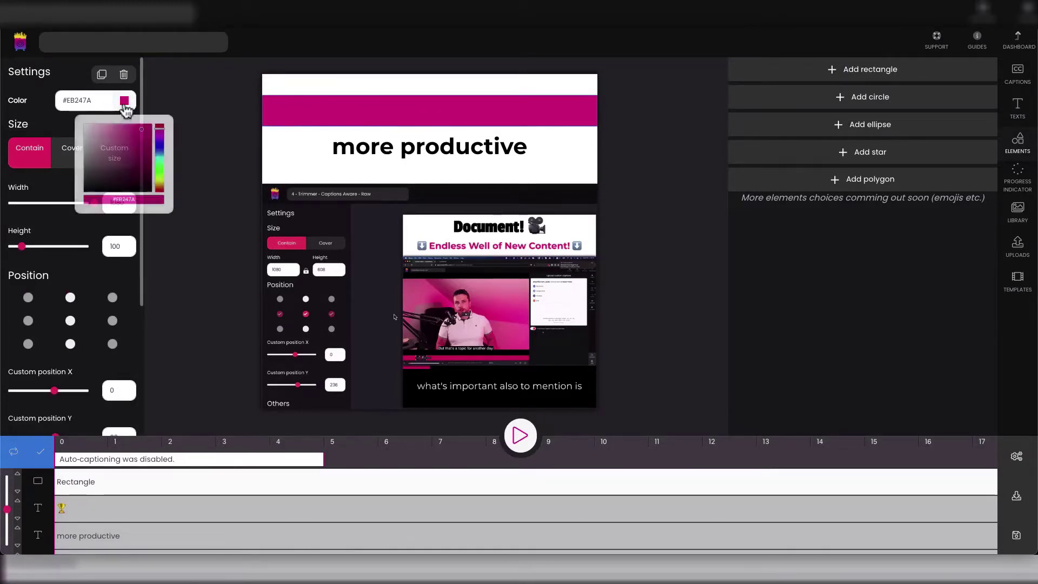
pyautogui.moveTo(158, 147); pyautogui.dragTo(155, 126)
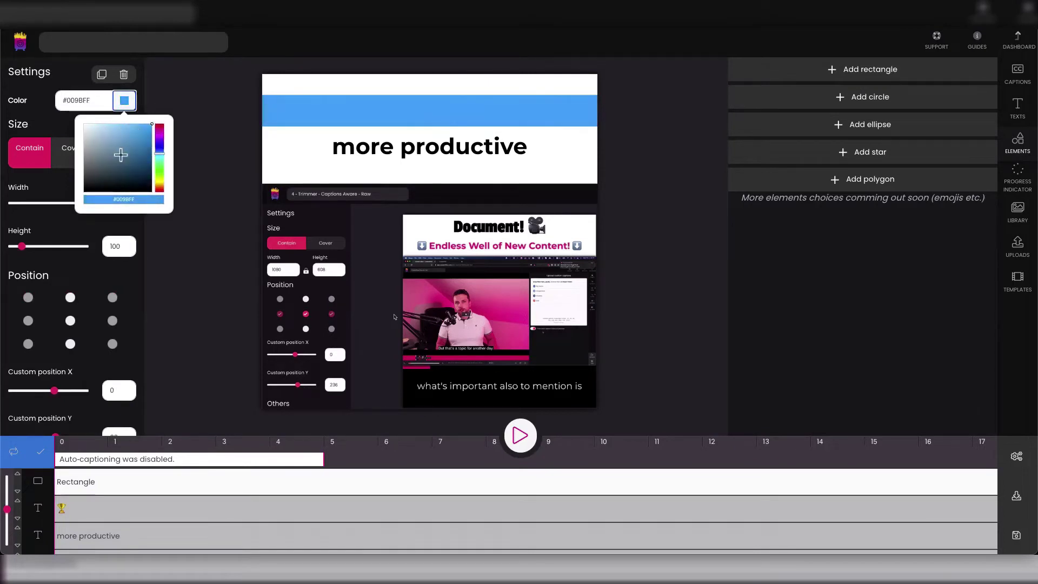
pyautogui.scroll(-5, 65, 343)
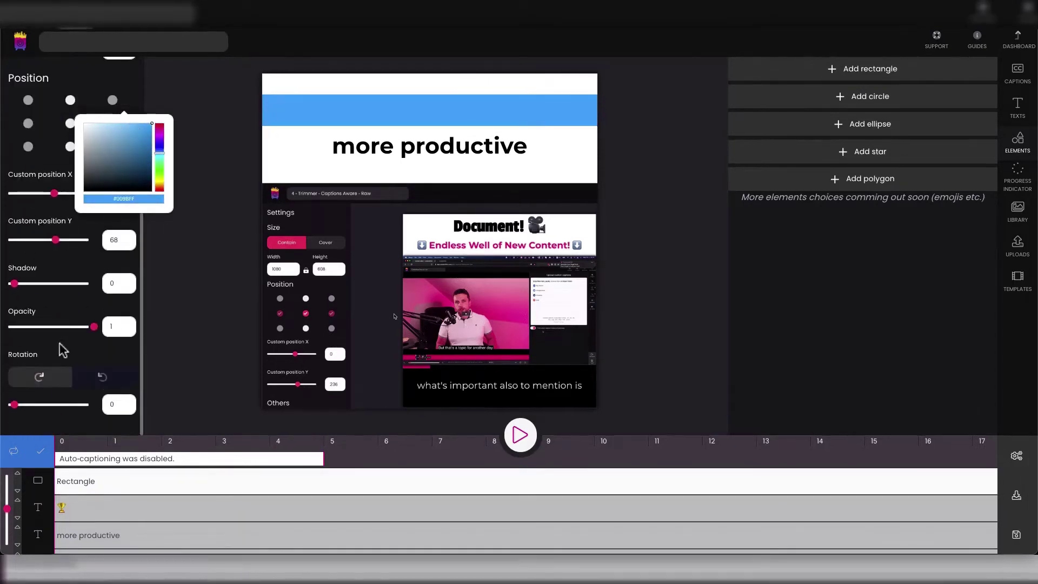
pyautogui.scroll(5, 81, 316)
pyautogui.click(46, 186)
# Size the blue square to 62 by 63 and layer it behind the trophy emoji.
pyautogui.moveTo(90, 203); pyautogui.dragTo(19, 246)
pyautogui.click(273, 113)
pyautogui.moveTo(274, 112); pyautogui.dragTo(341, 118)
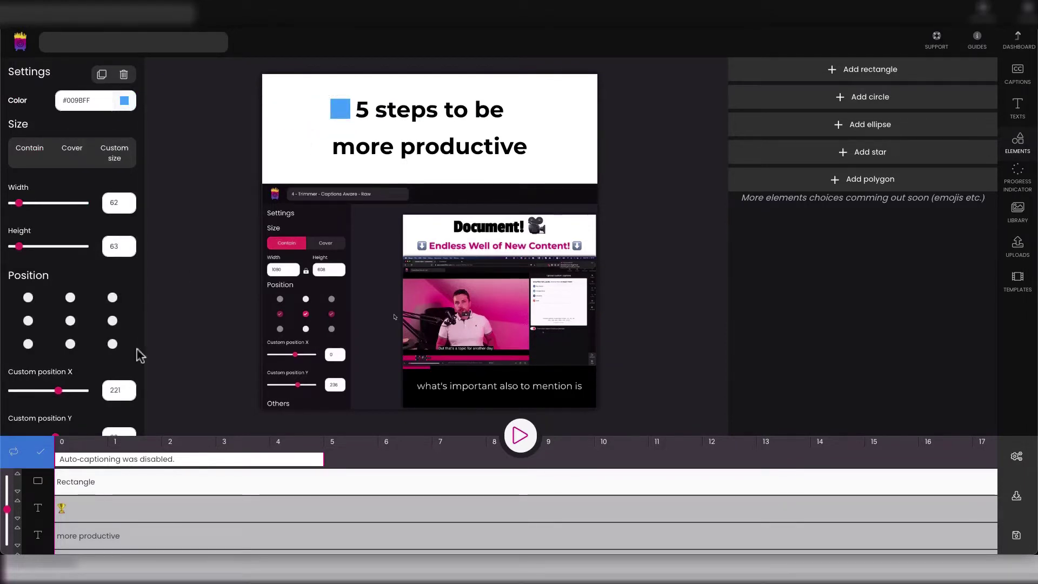
pyautogui.click(18, 492)
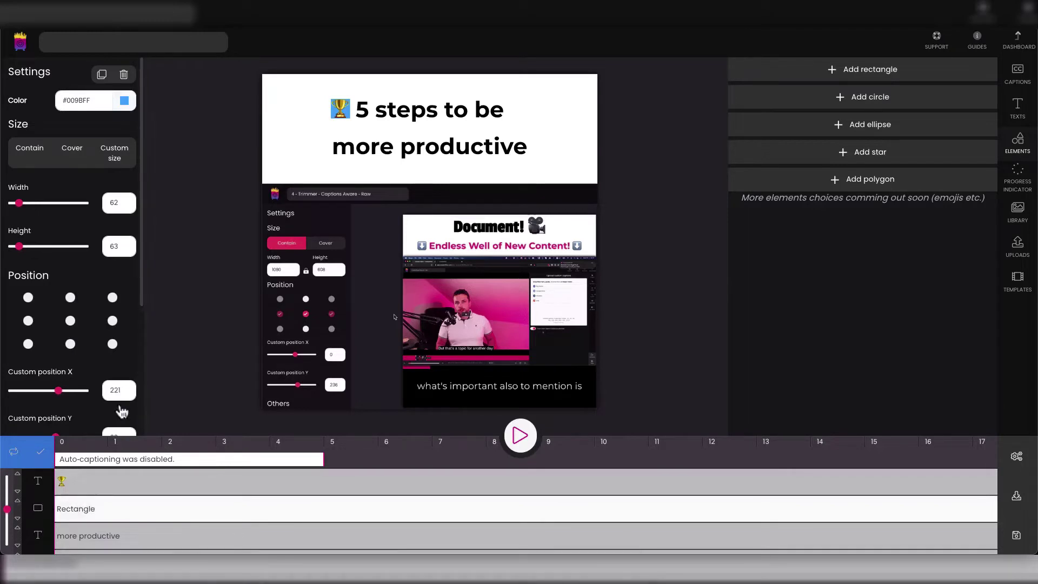
# Resize the blue square to 47 by 56 and set its vertical position to 90.
pyautogui.click(18, 204)
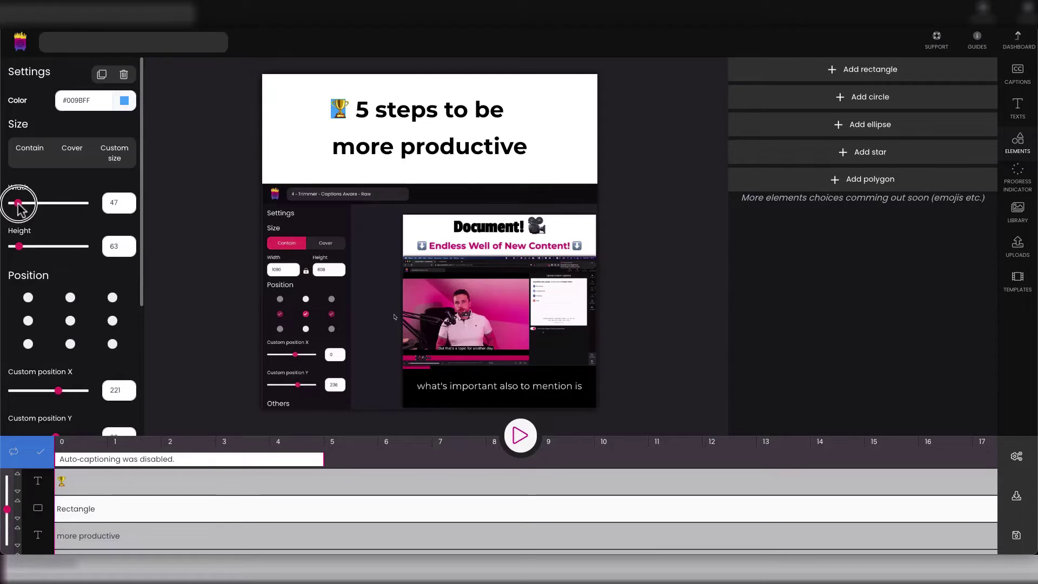
pyautogui.click(19, 247)
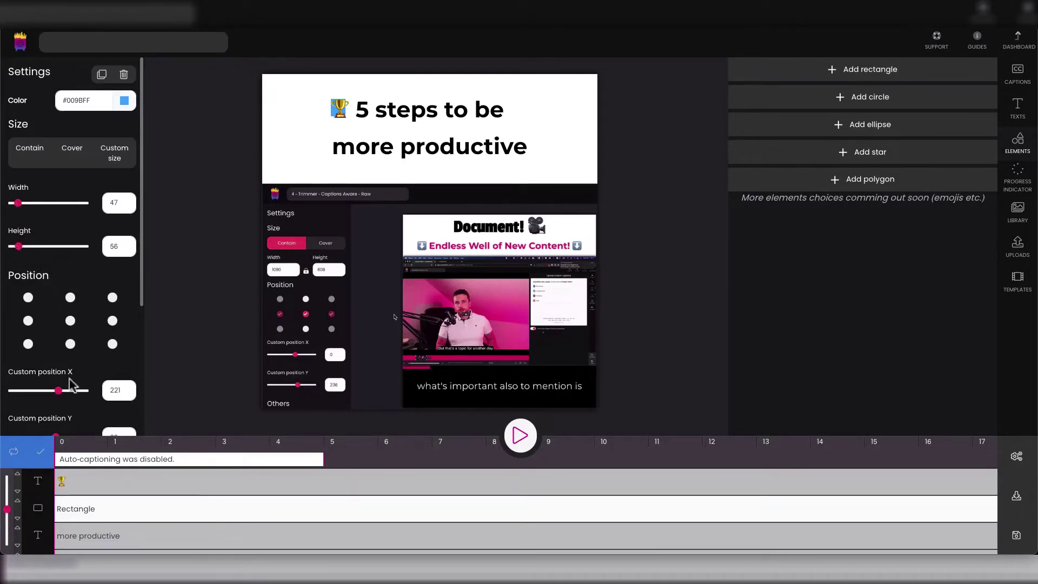
pyautogui.click(114, 390)
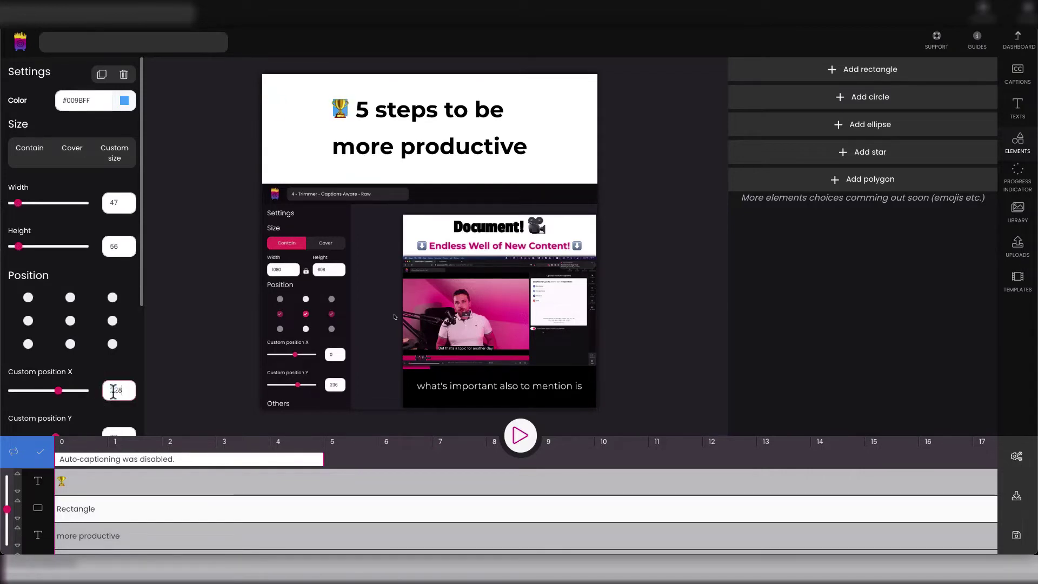
pyautogui.scroll(-1, 114, 390)
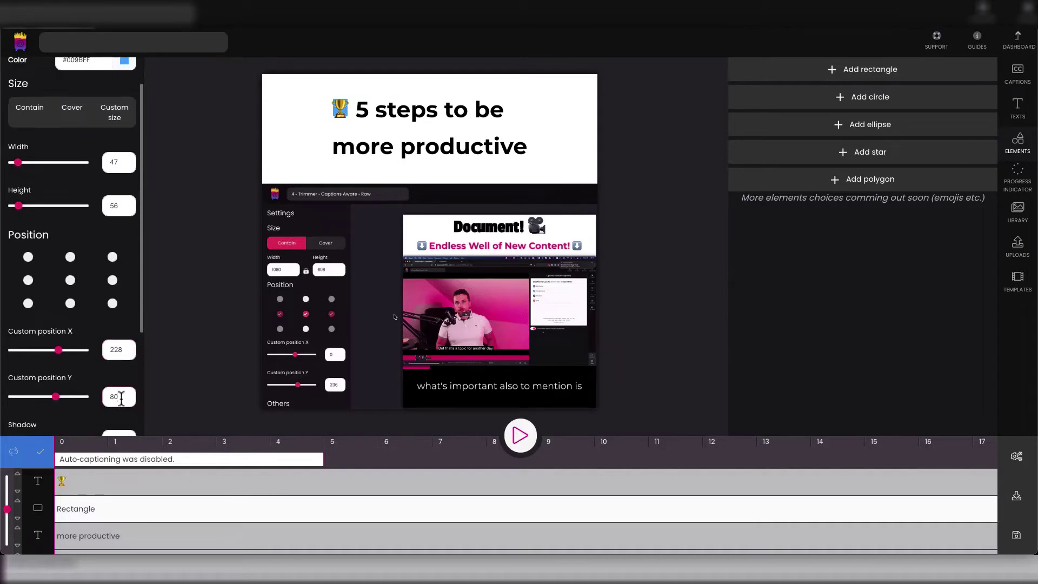
pyautogui.press('BackSpace')
pyautogui.write('90')
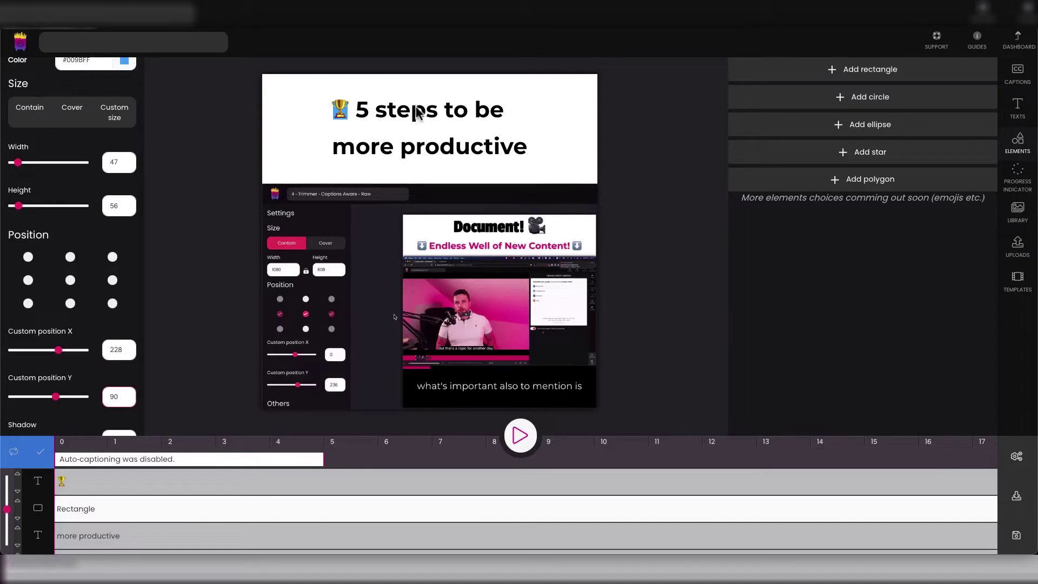
pyautogui.scroll(1, 112, 162)
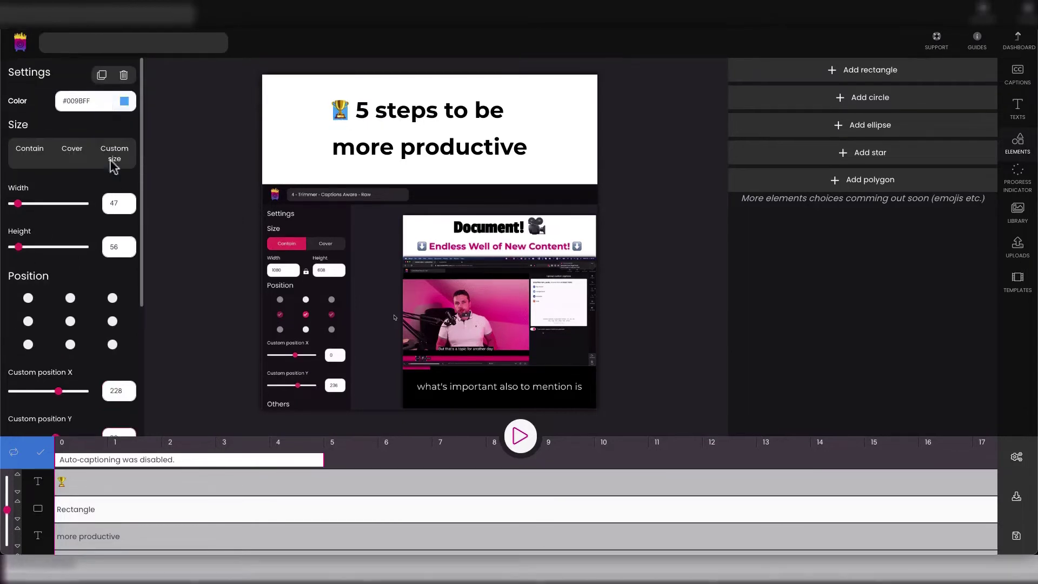
# Change the rectangle's colour to #0BBEE6.
pyautogui.click(125, 102)
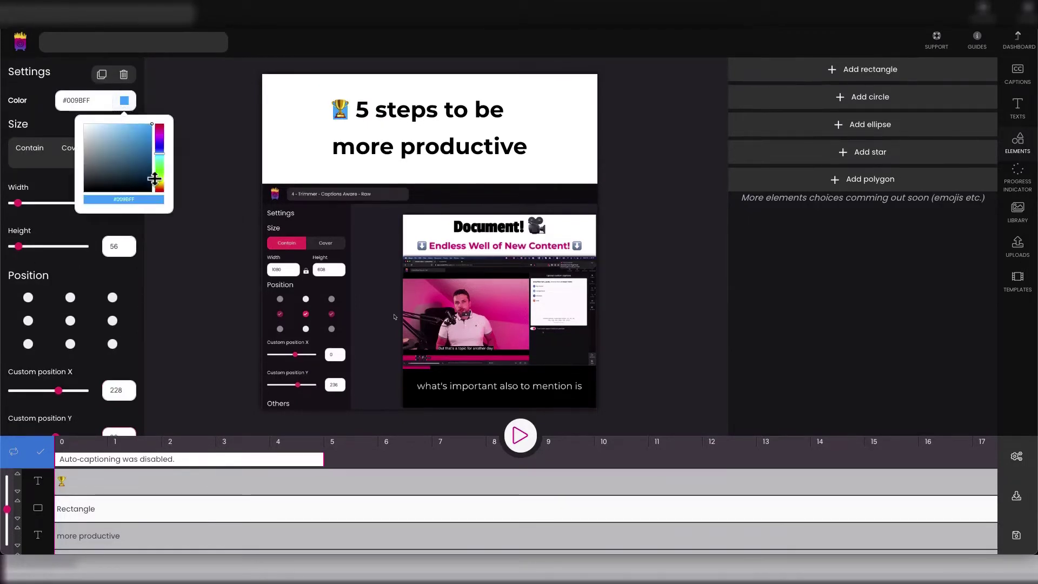
pyautogui.click(154, 179)
pyautogui.moveTo(133, 153)
pyautogui.mouseDown()
pyautogui.moveTo(155, 108)
pyautogui.moveTo(119, 151)
pyautogui.moveTo(147, 134)
pyautogui.moveTo(160, 140)
pyautogui.moveTo(161, 162)
pyautogui.moveTo(157, 136)
pyautogui.moveTo(138, 135)
pyautogui.moveTo(157, 122)
pyautogui.moveTo(222, 140)
pyautogui.mouseUp()
# Switch the '5 steps to be' line from Montserrat to the Alata font.
pyautogui.click(436, 119)
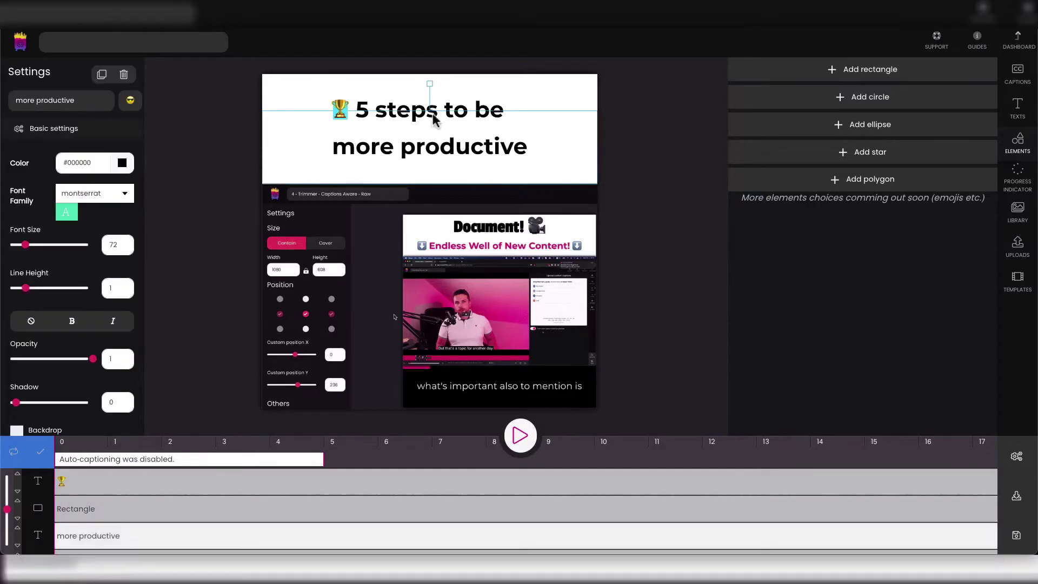
pyautogui.click(416, 104)
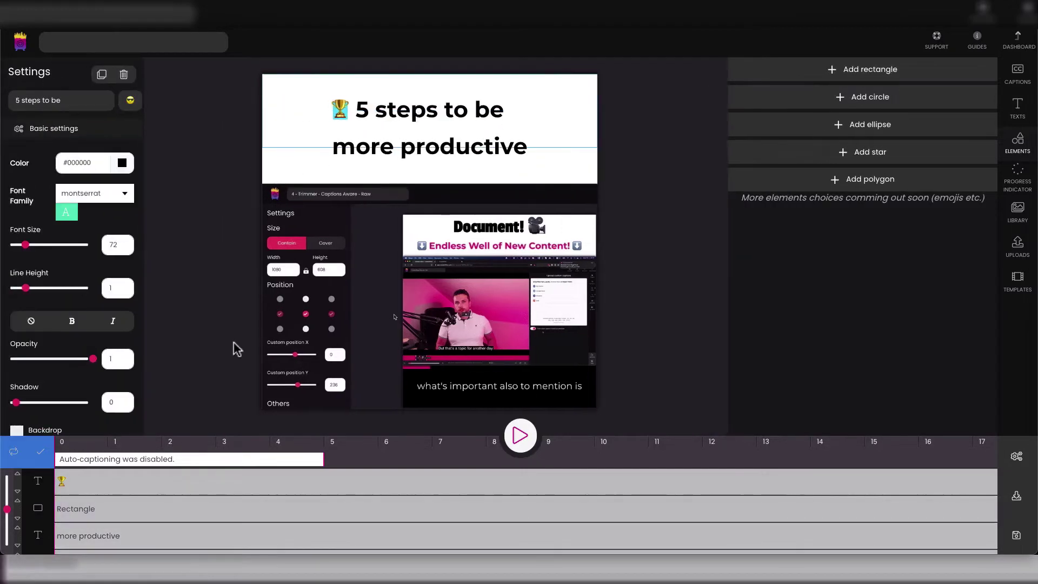
pyautogui.scroll(-1, 127, 503)
pyautogui.rightClick(123, 522)
pyautogui.click(108, 505)
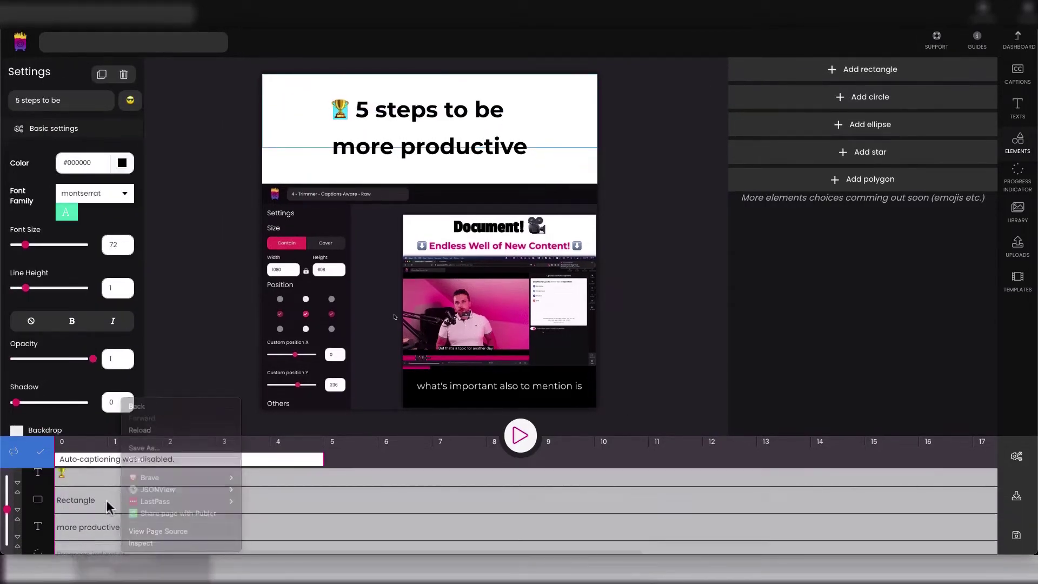
pyautogui.scroll(-2, 111, 508)
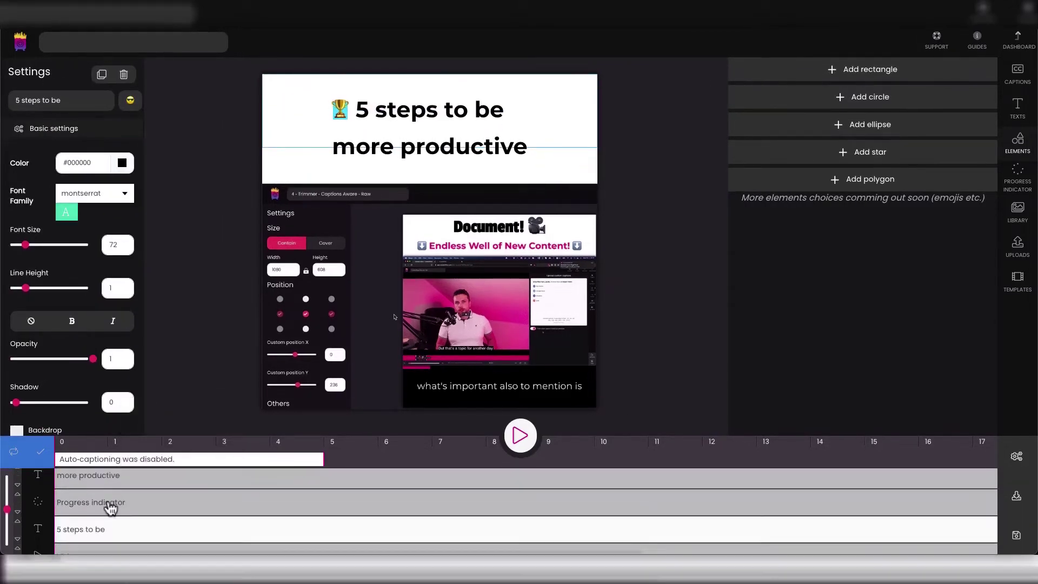
pyautogui.click(103, 193)
pyautogui.click(78, 272)
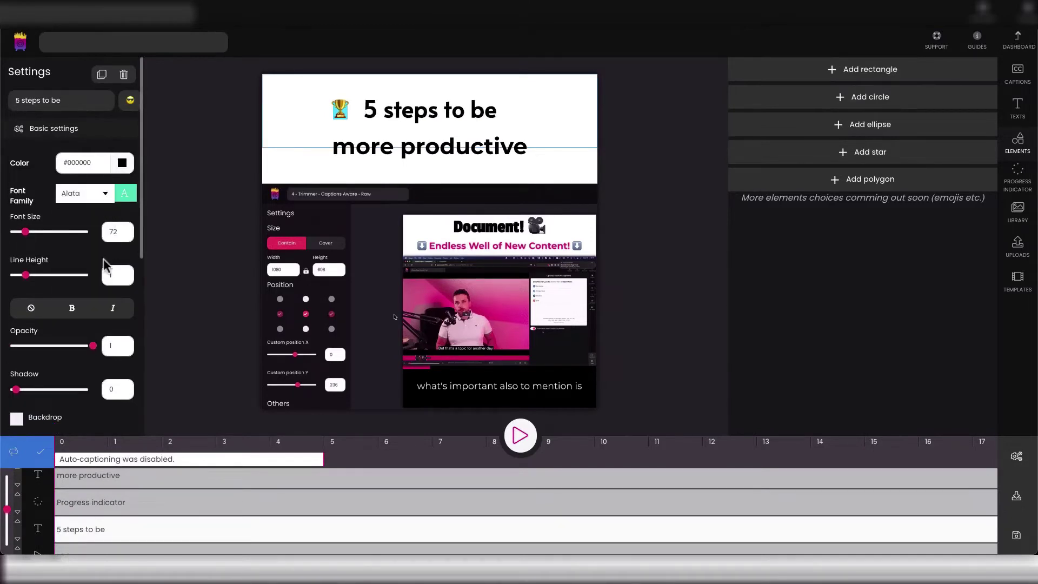
pyautogui.click(81, 193)
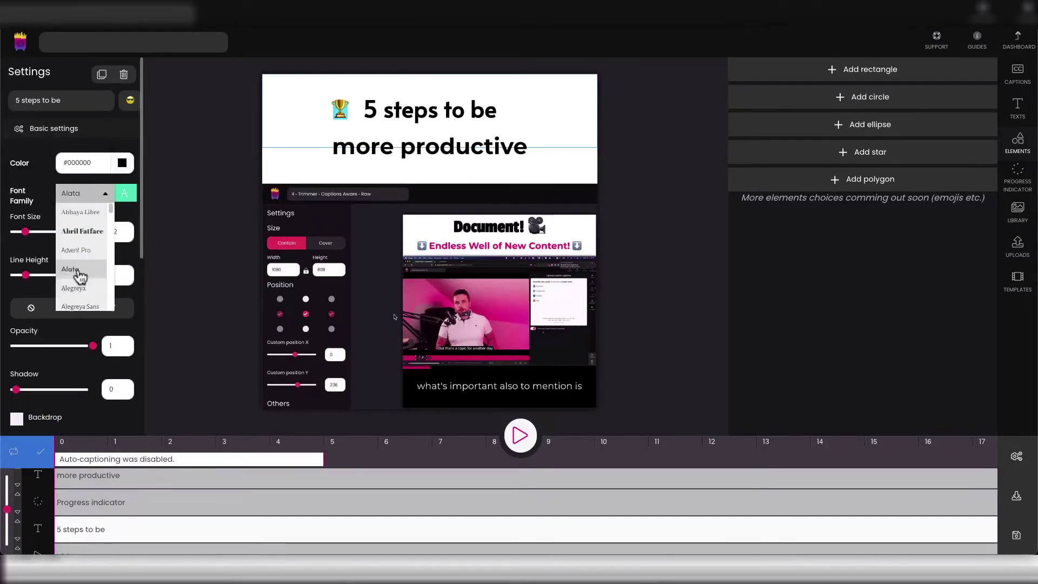
pyautogui.scroll(-1, 78, 274)
pyautogui.scroll(-4, 91, 240)
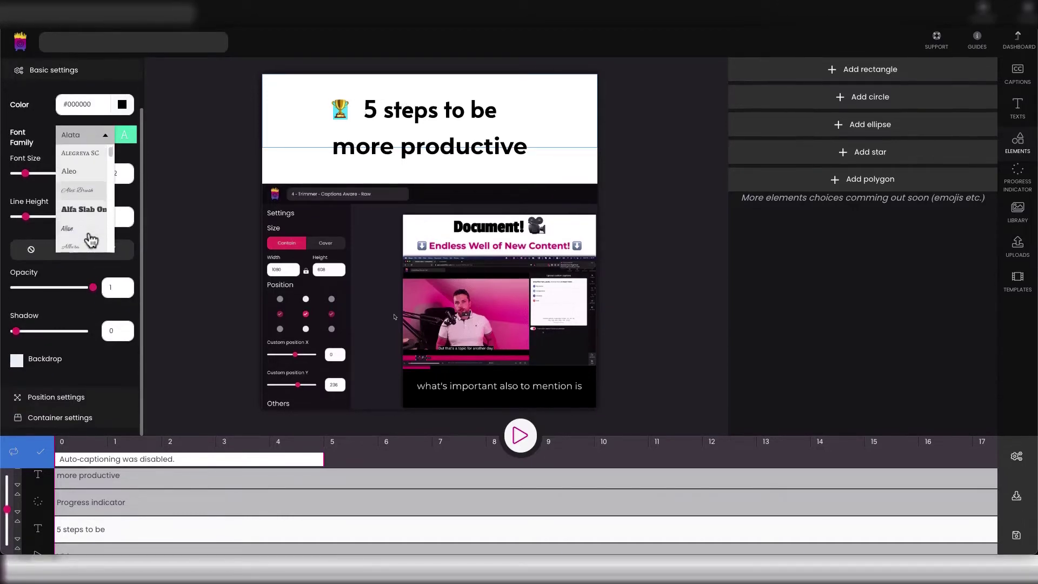
pyautogui.scroll(-3, 91, 240)
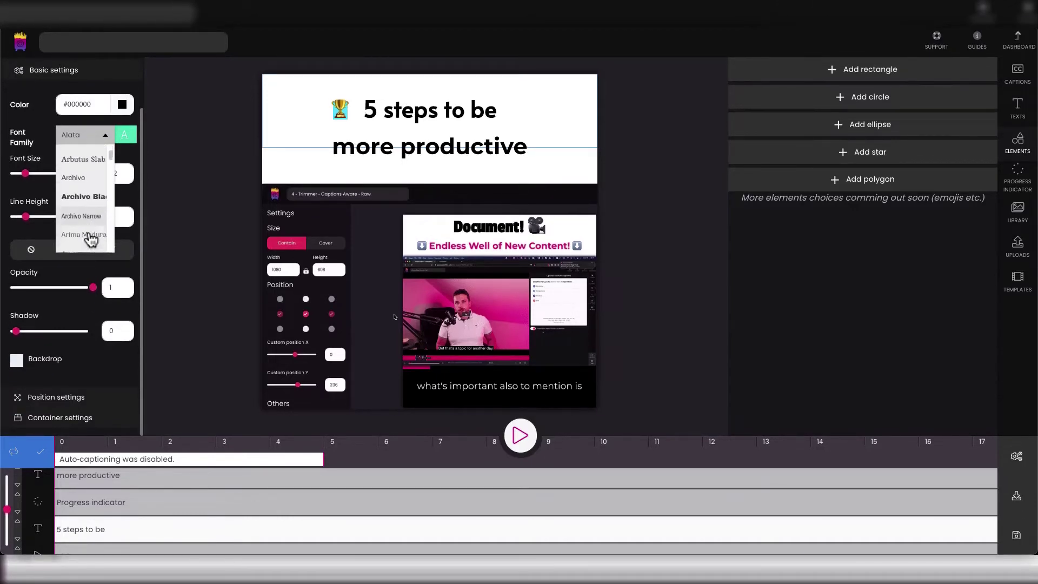
# Enlarge the trophy emoji and widen its container to 117.
pyautogui.click(340, 110)
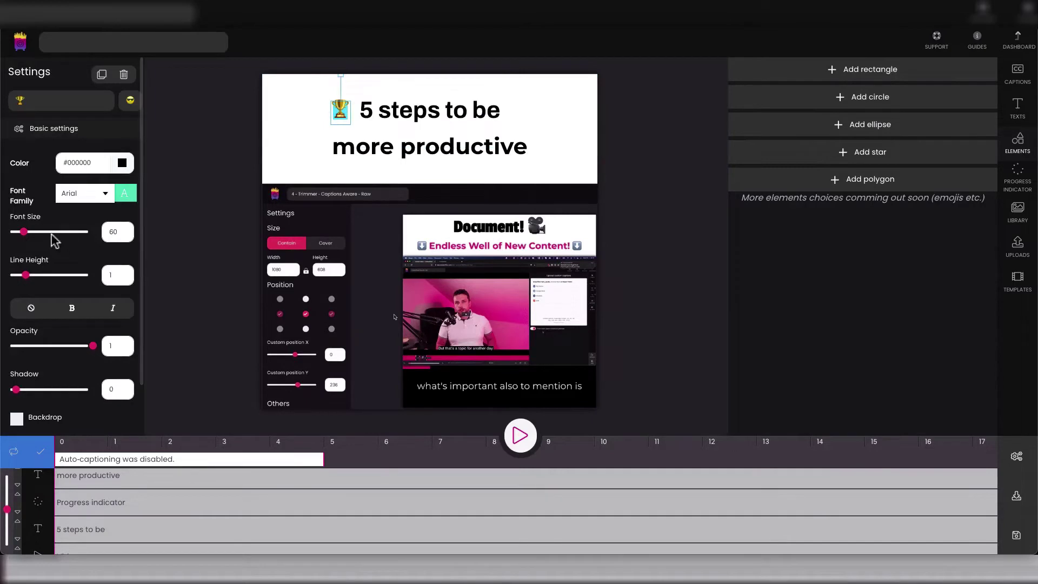
pyautogui.moveTo(23, 231); pyautogui.dragTo(30, 233)
pyautogui.scroll(-1, 64, 287)
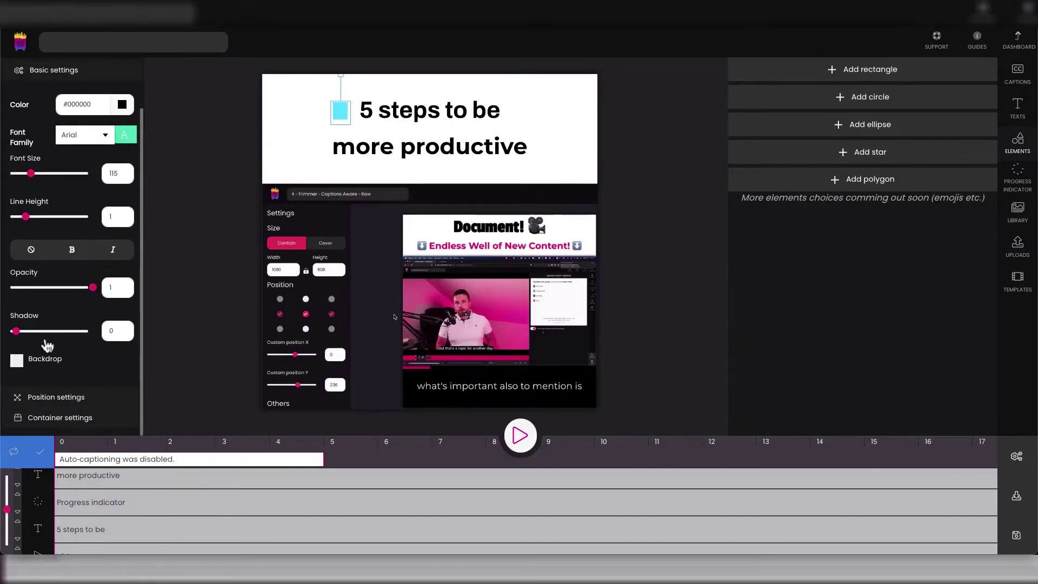
pyautogui.click(56, 397)
pyautogui.click(47, 316)
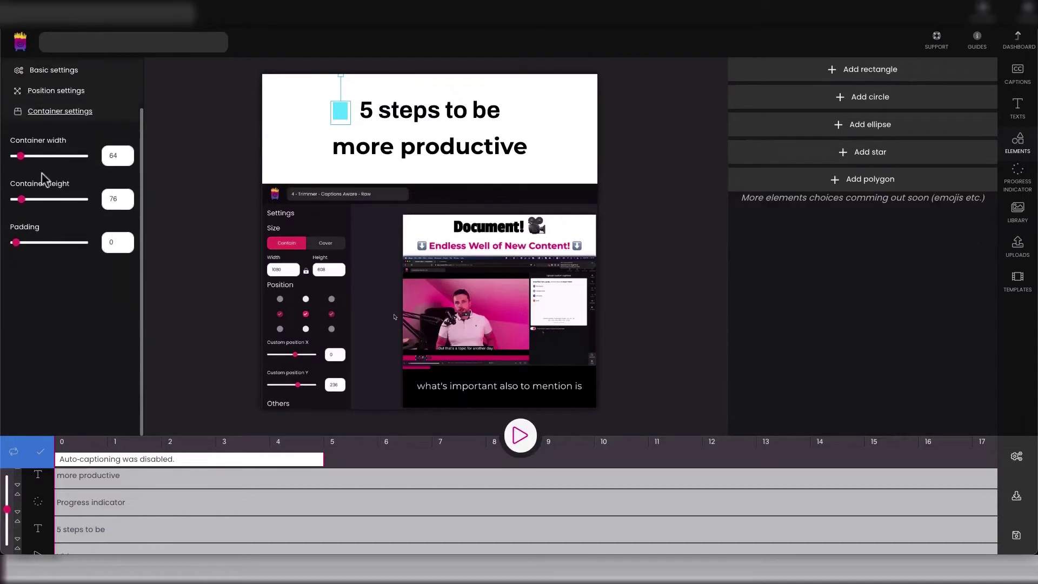
pyautogui.moveTo(21, 157); pyautogui.dragTo(24, 156)
# Set '5 steps to be' to font size 84 and shift it slightly right.
pyautogui.click(349, 133)
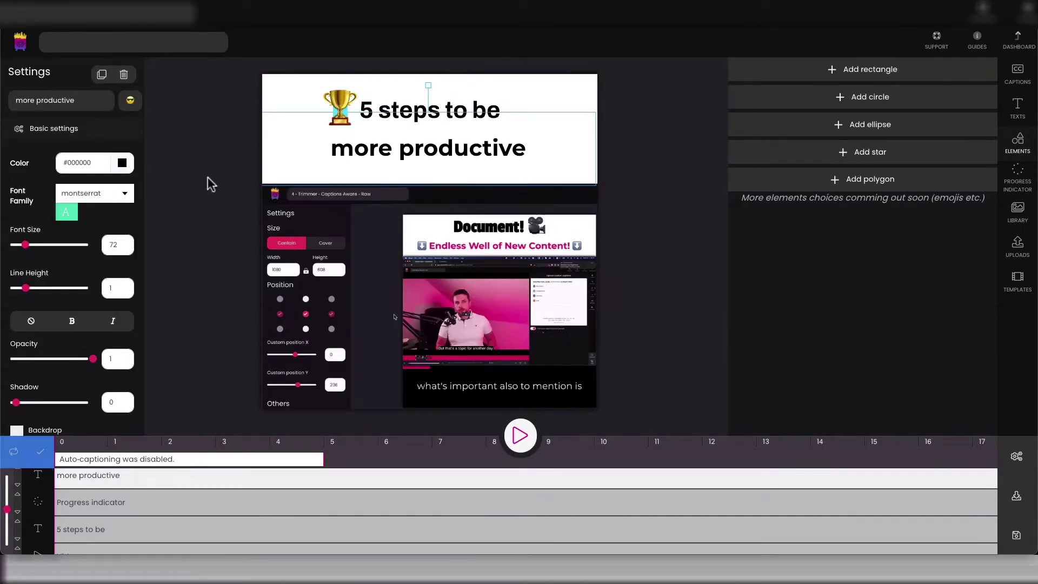
pyautogui.click(85, 529)
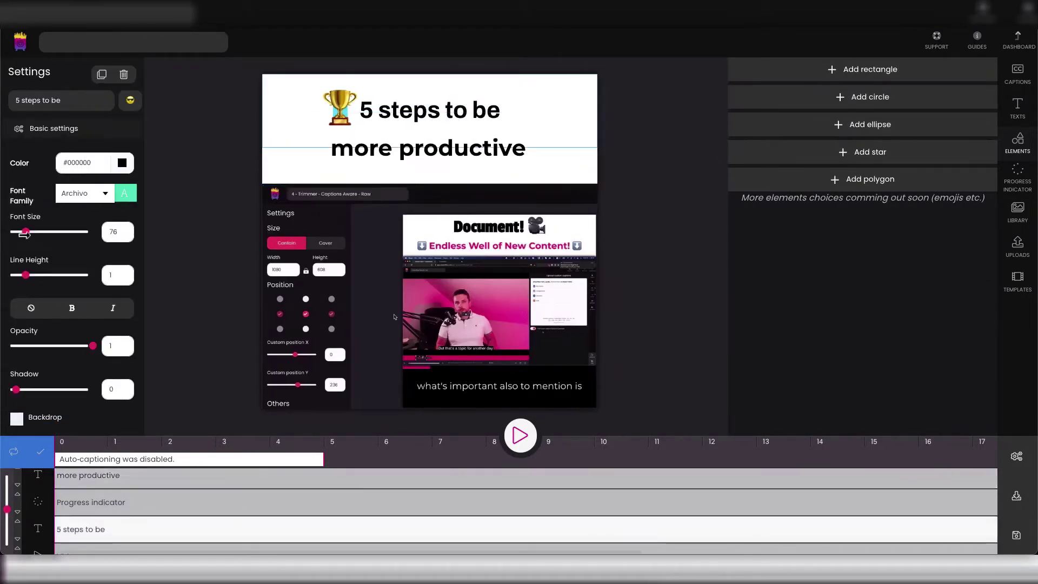
pyautogui.moveTo(26, 232); pyautogui.dragTo(26, 232)
pyautogui.moveTo(408, 109); pyautogui.dragTo(416, 108)
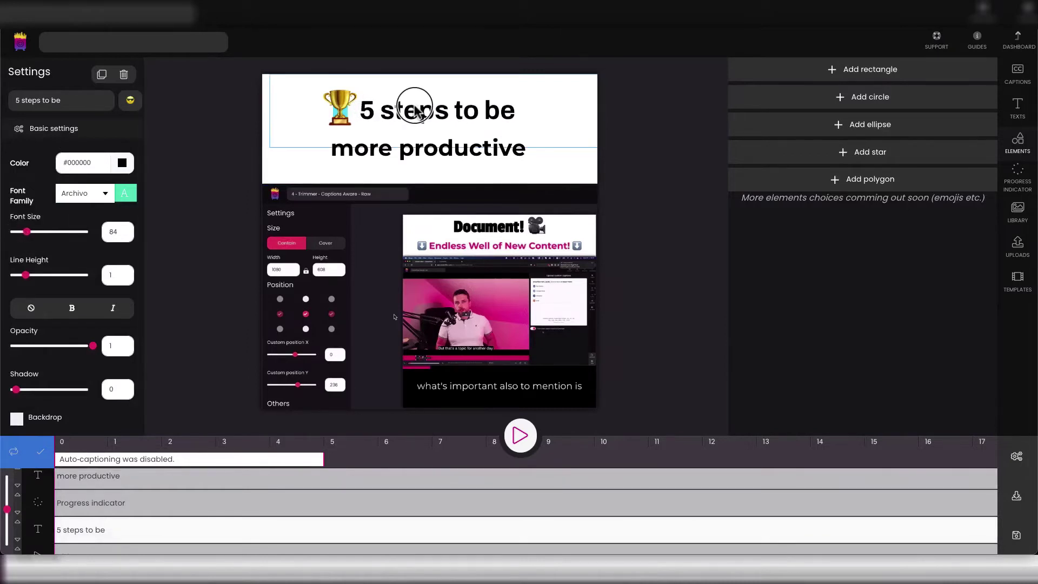
# Move the 'more productive' line up, closer to '5 steps to be'.
pyautogui.click(405, 145)
pyautogui.click(399, 156)
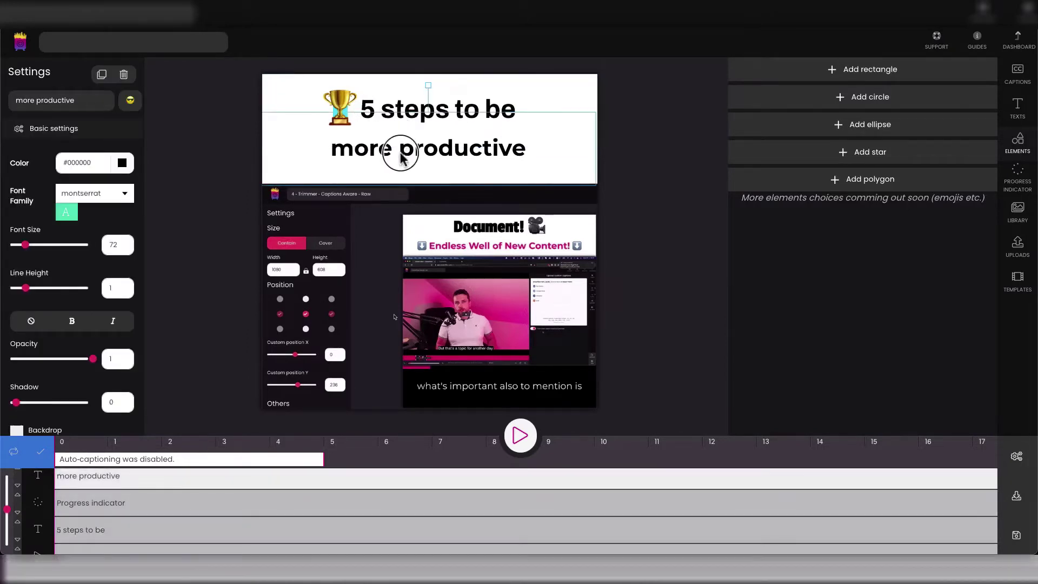
pyautogui.moveTo(401, 151); pyautogui.dragTo(400, 143)
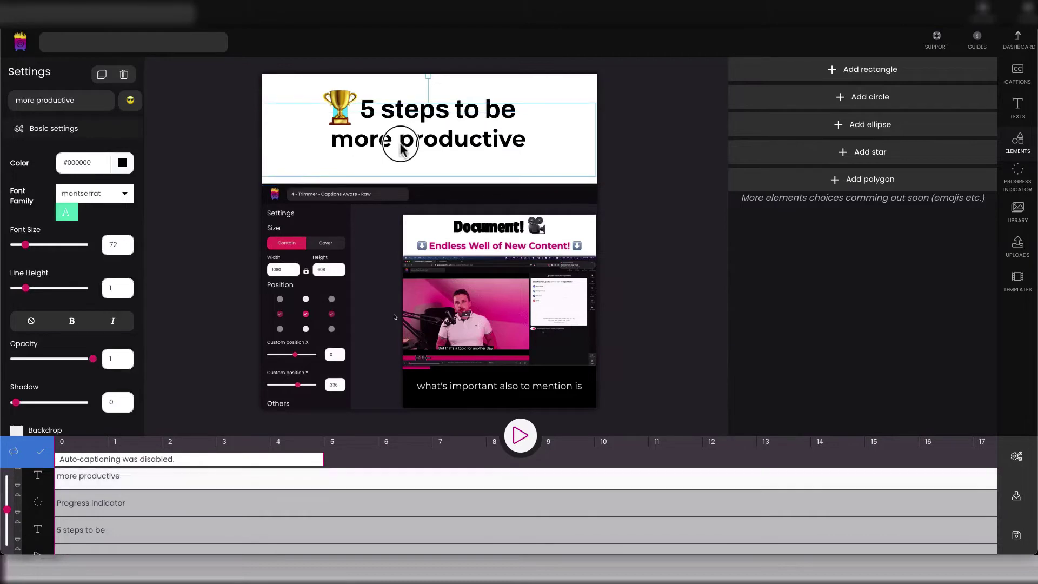
# Color 'more productive' red #FF0027 and set its font size to 85.
pyautogui.click(120, 161)
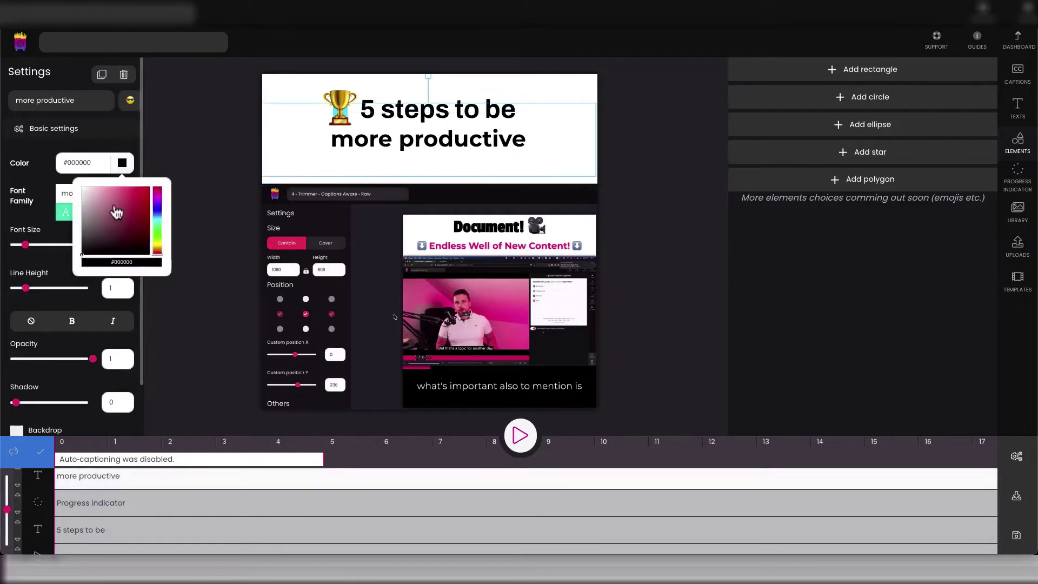
pyautogui.click(150, 194)
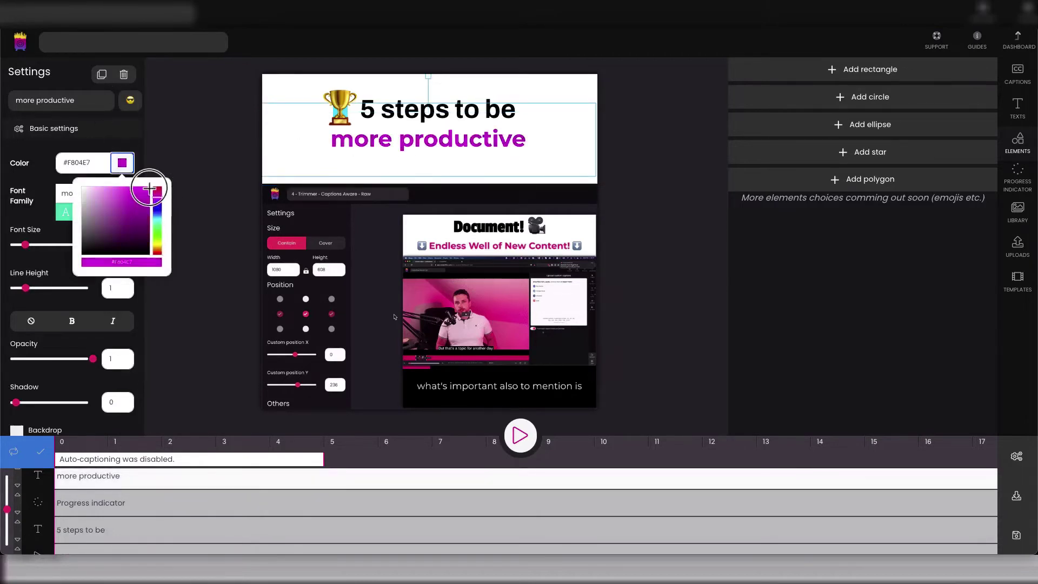
pyautogui.moveTo(157, 190); pyautogui.dragTo(153, 180)
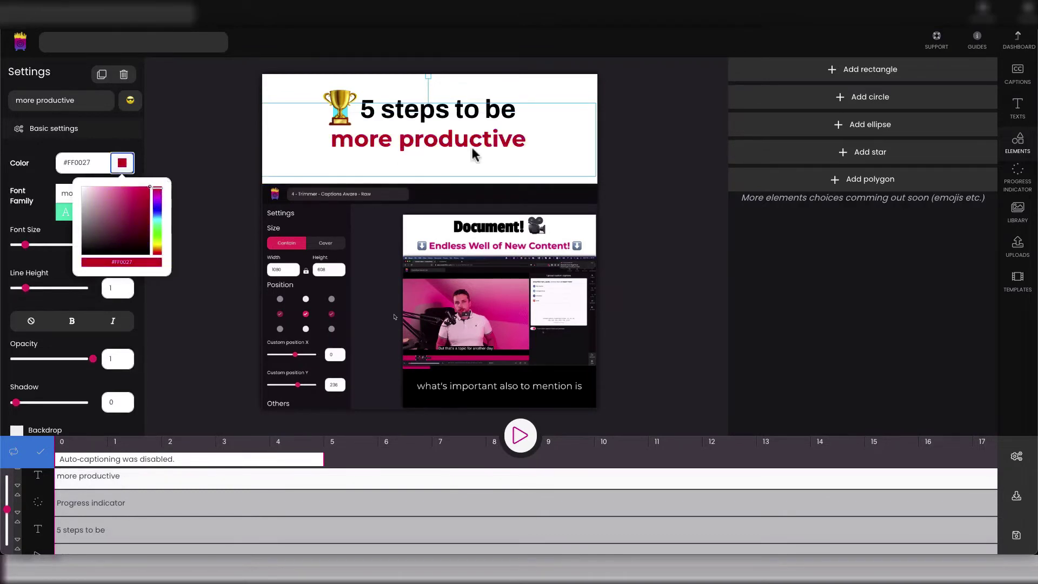
pyautogui.click(89, 140)
pyautogui.click(28, 244)
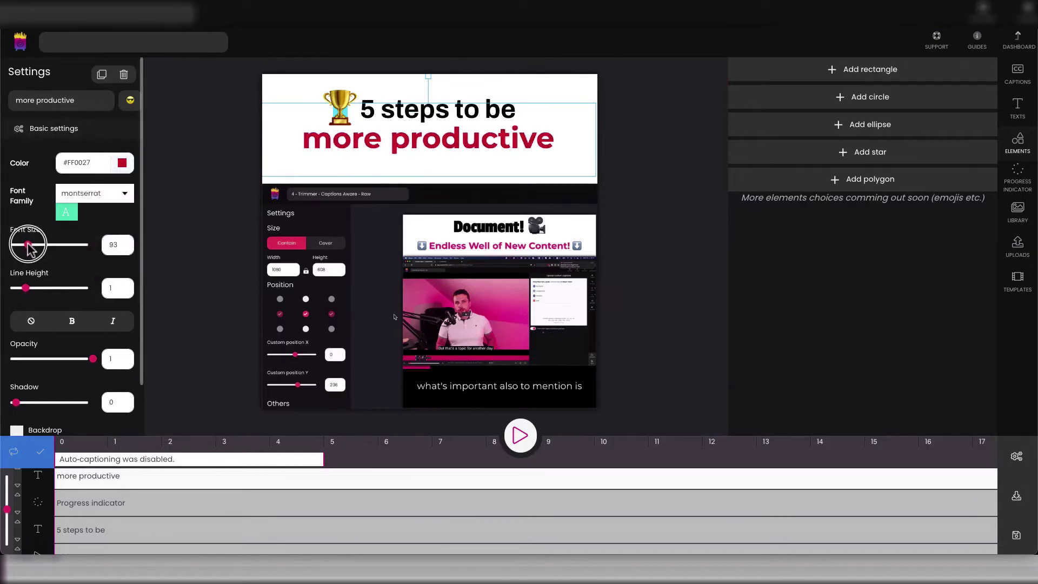
pyautogui.moveTo(28, 245); pyautogui.dragTo(27, 244)
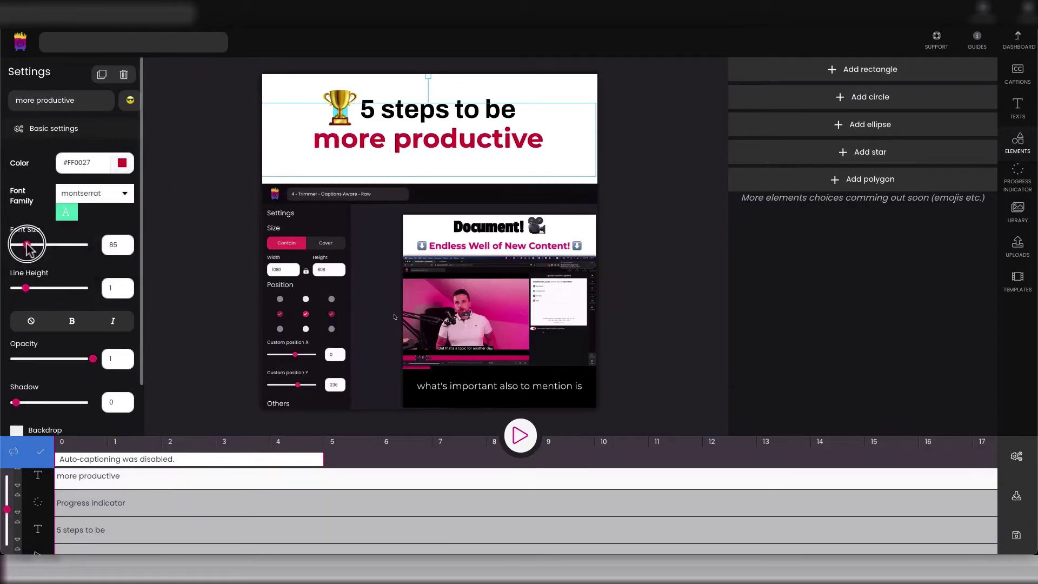
pyautogui.click(17, 101)
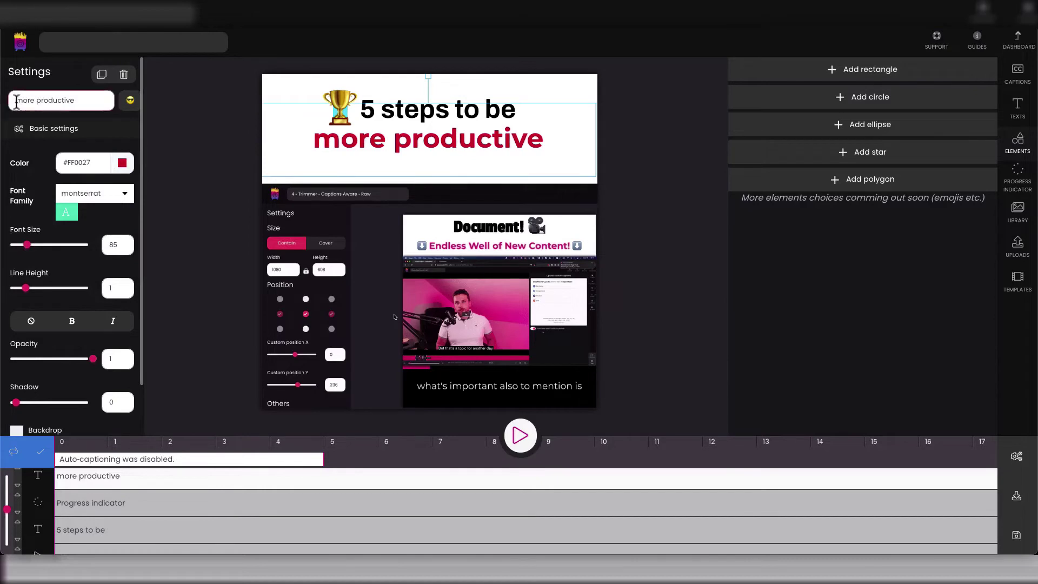
# Add a ⬇️ emoji before and after the text so it reads '⬇️ more productive ⬇️'.
pyautogui.click(128, 100)
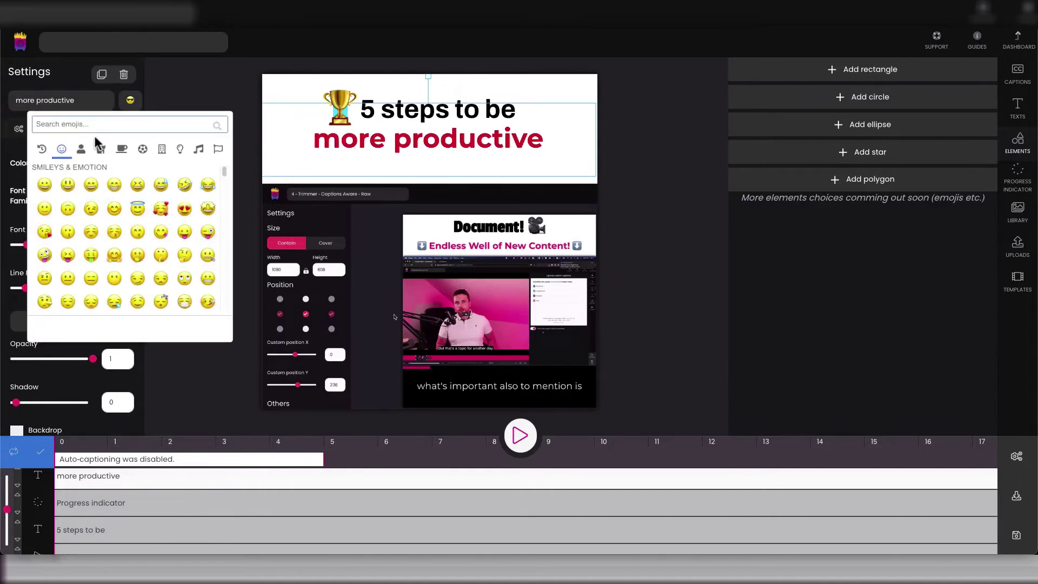
pyautogui.write('arrow')
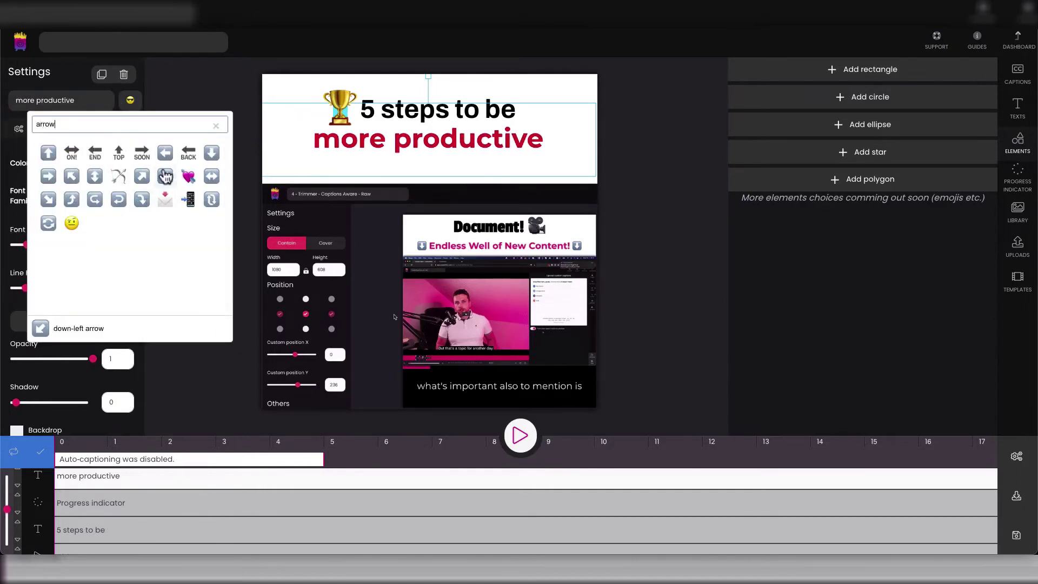
pyautogui.click(211, 154)
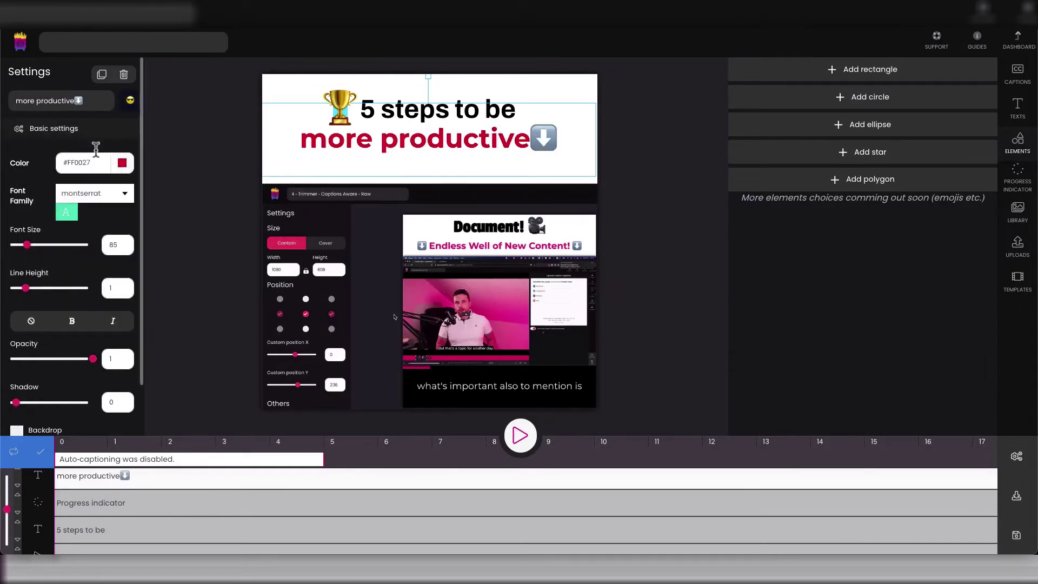
pyautogui.click(76, 103)
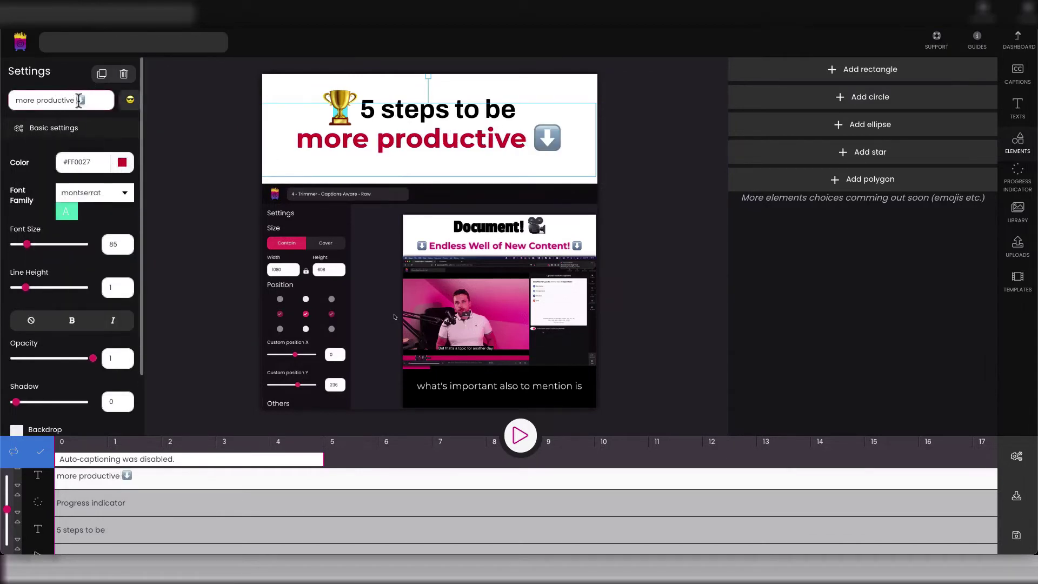
pyautogui.click(80, 100)
pyautogui.click(18, 100)
pyautogui.write('⬇️')
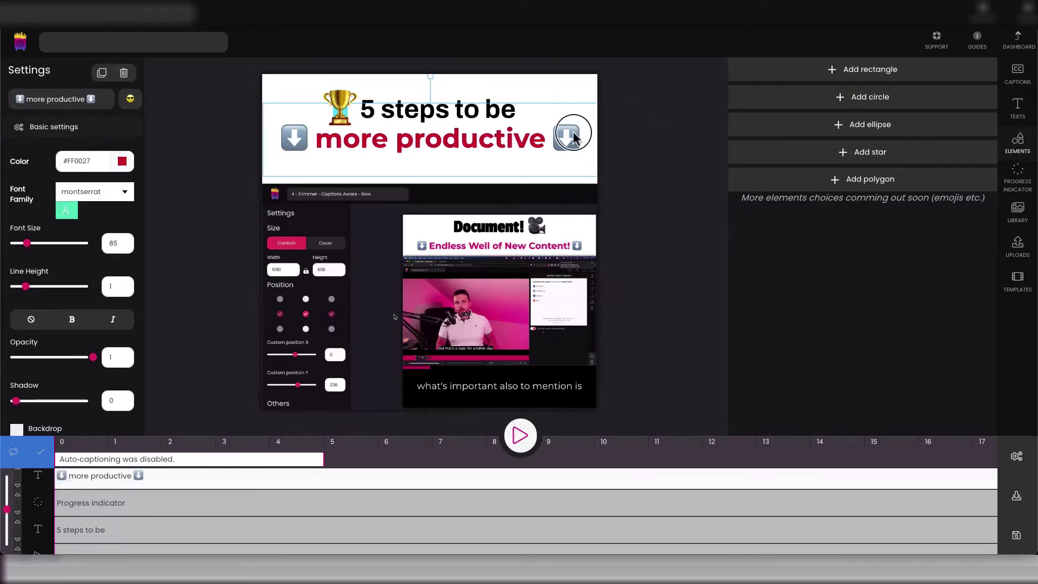
pyautogui.click(632, 123)
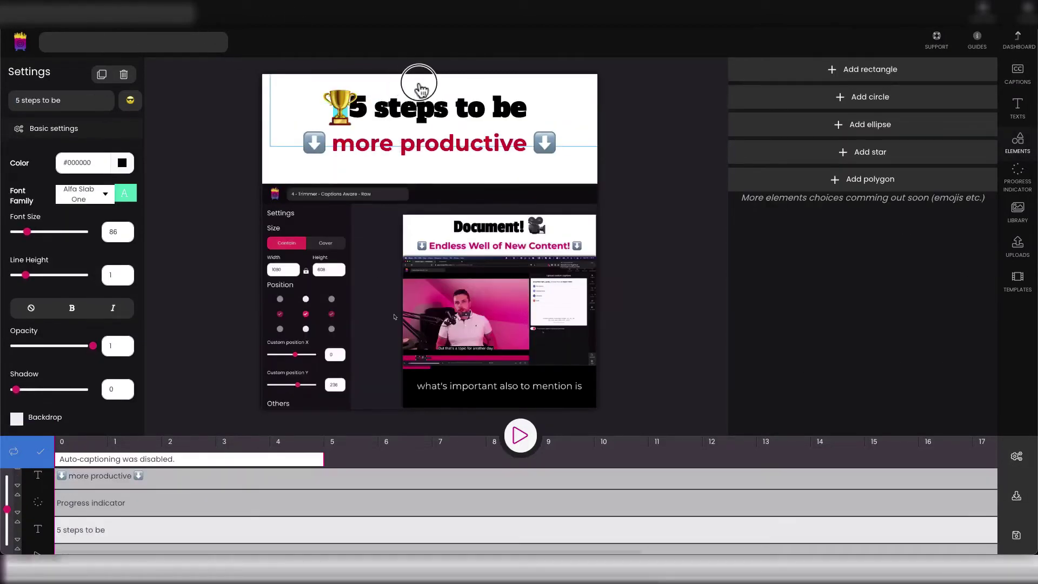
# Shift the '5 steps to be' title and the trophy emoji slightly right.
pyautogui.moveTo(413, 81); pyautogui.dragTo(416, 88)
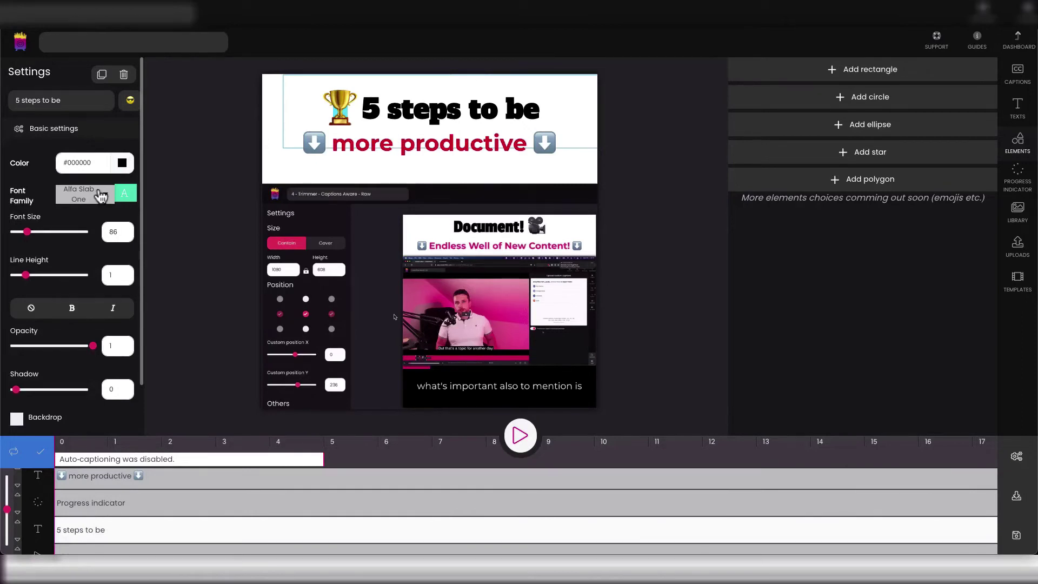
pyautogui.click(433, 142)
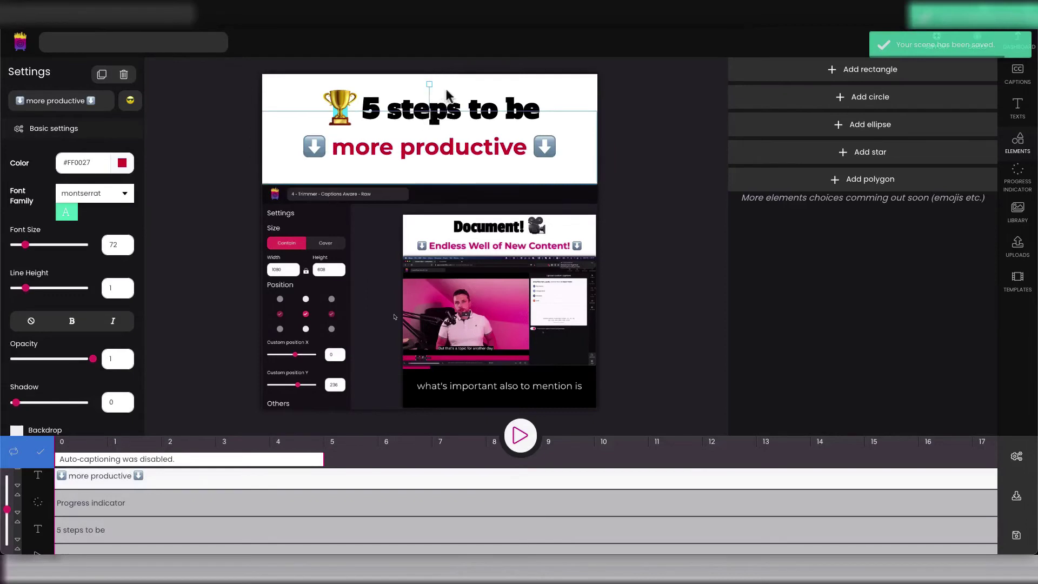
pyautogui.click(426, 108)
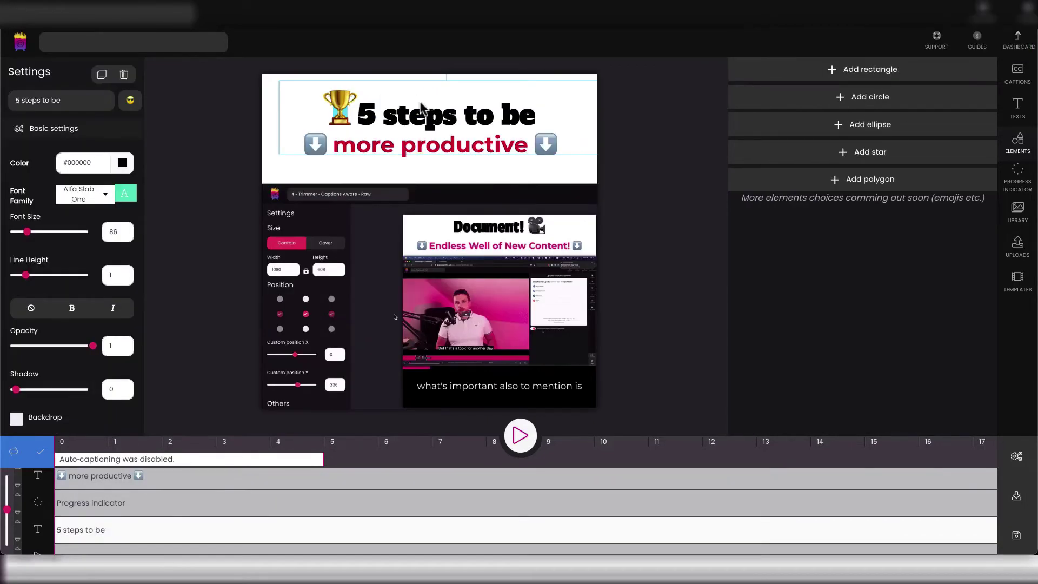
pyautogui.click(339, 112)
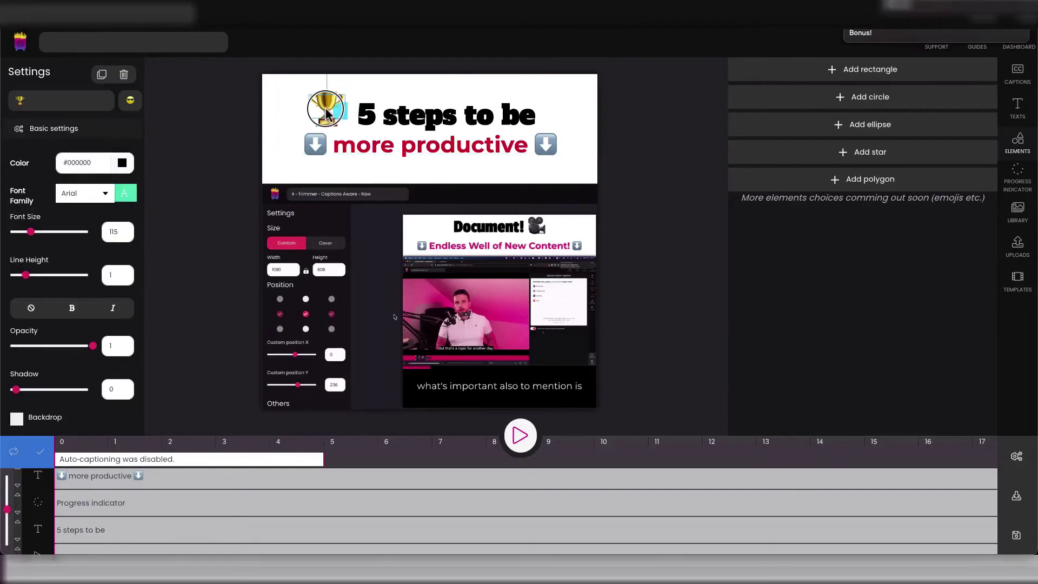
pyautogui.moveTo(330, 113); pyautogui.dragTo(334, 113)
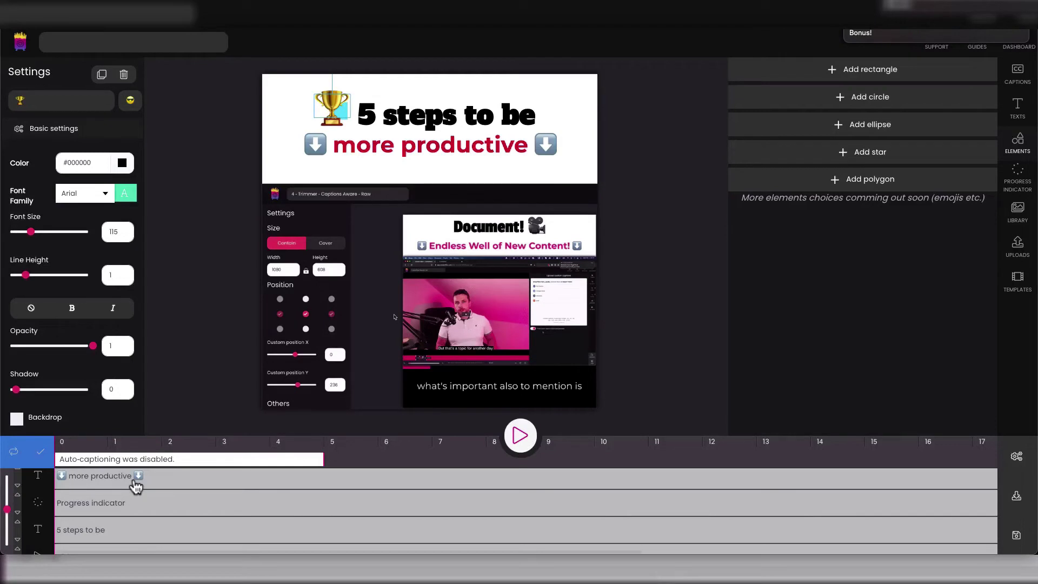
# Move the Rectangle layer above the trophy track in the timeline.
pyautogui.scroll(2, 136, 486)
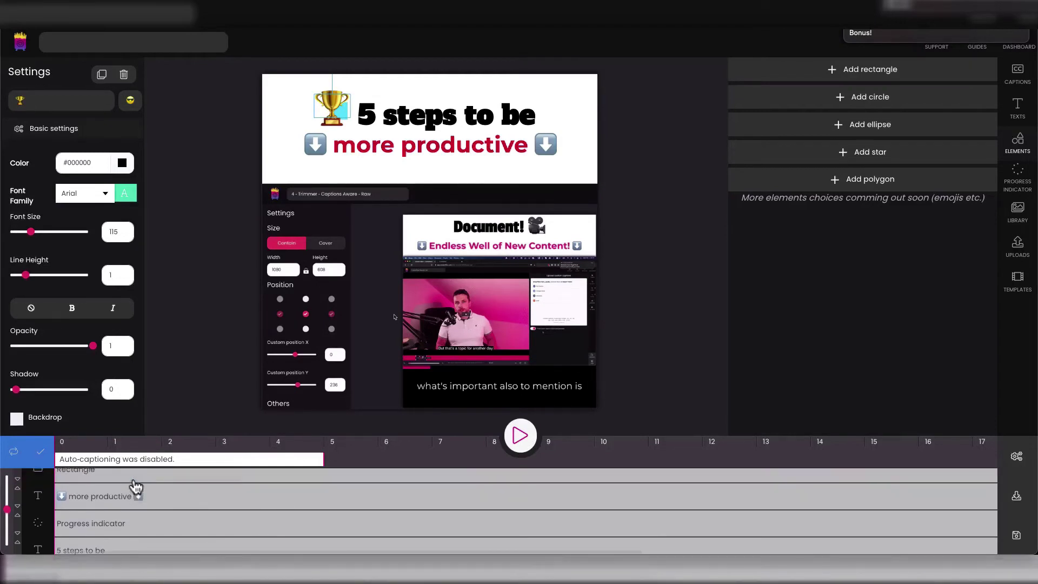
pyautogui.scroll(-3, 135, 486)
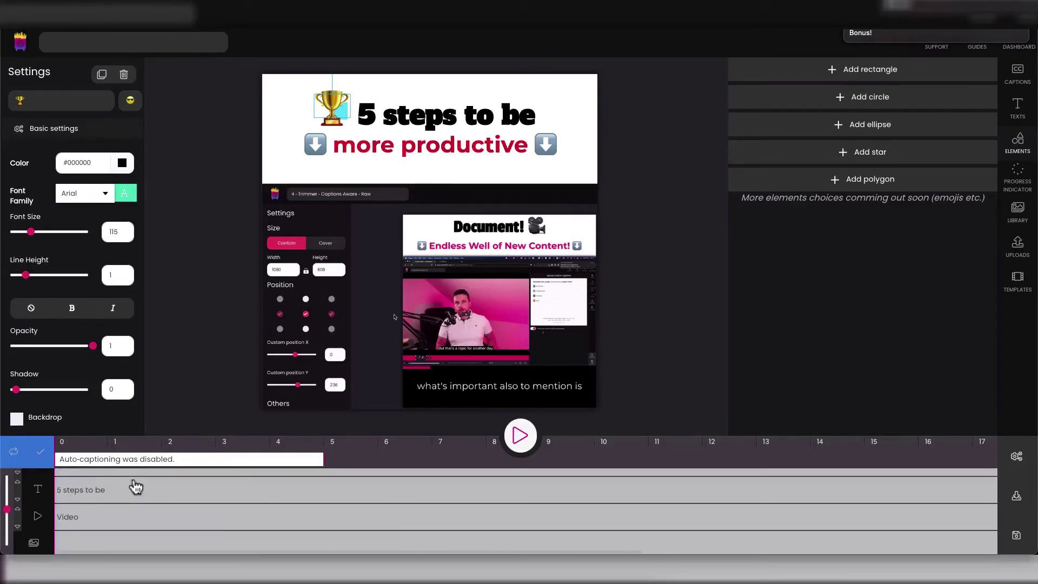
pyautogui.scroll(2, 135, 486)
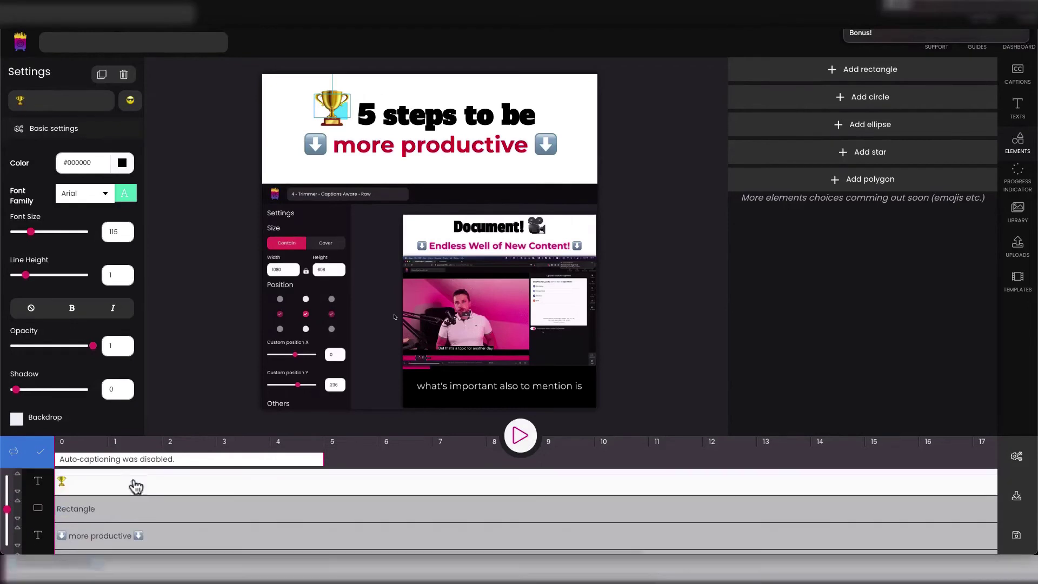
pyautogui.scroll(-3, 136, 487)
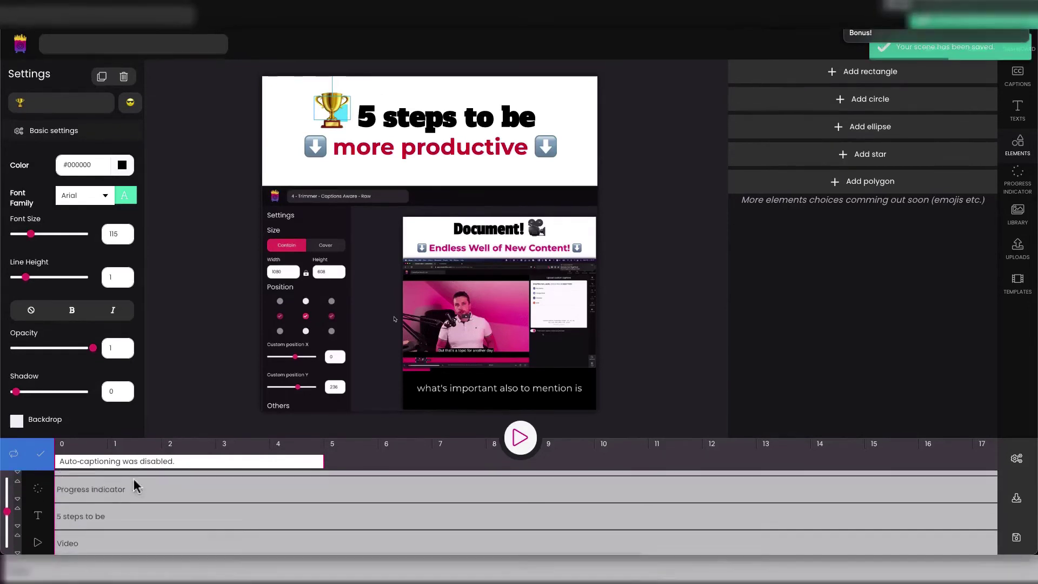
pyautogui.scroll(3, 136, 487)
pyautogui.click(17, 492)
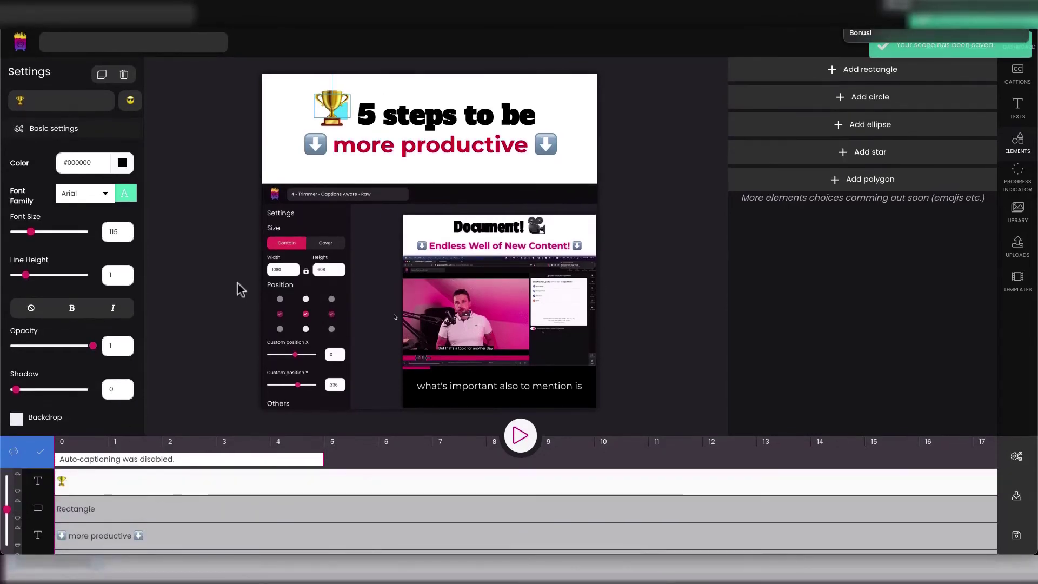
# Resize the cyan rectangle to a 91 by 85 square.
pyautogui.click(338, 117)
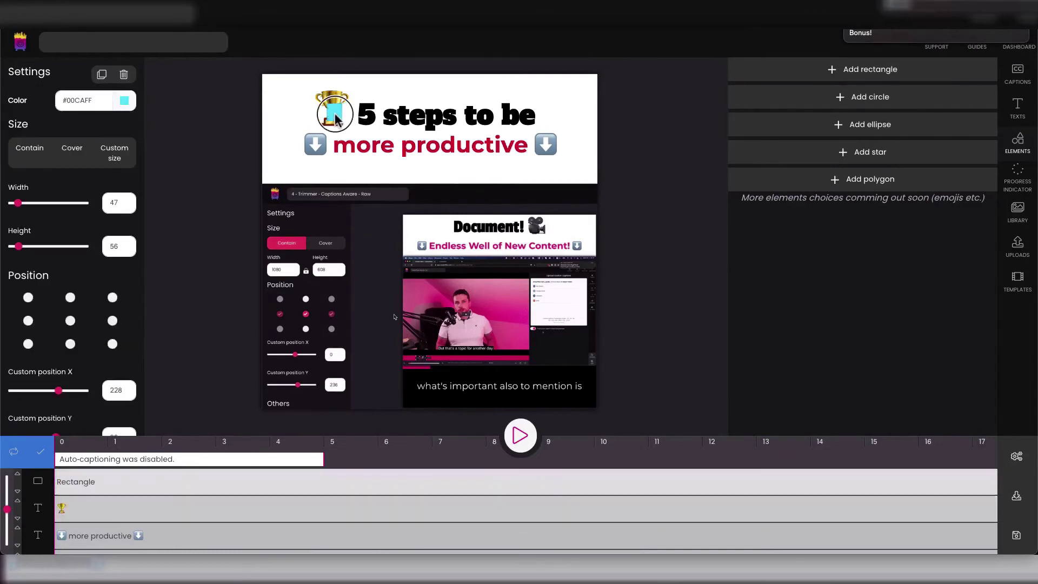
pyautogui.moveTo(18, 202); pyautogui.dragTo(19, 203)
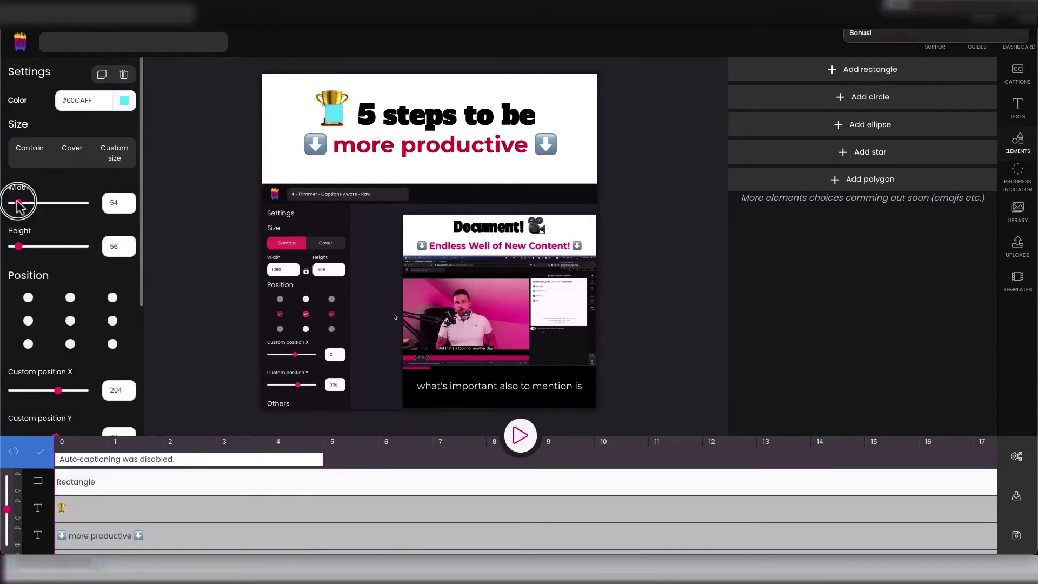
pyautogui.moveTo(18, 246); pyautogui.dragTo(20, 246)
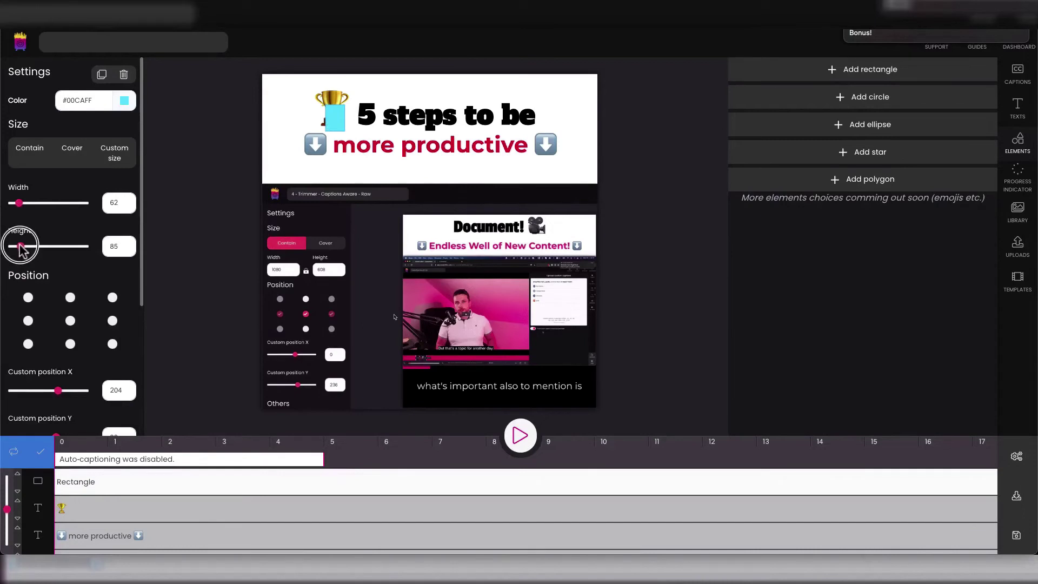
# Place the square under the trophy, layer it behind, and move the trophy onto it.
pyautogui.moveTo(338, 125); pyautogui.dragTo(328, 118)
pyautogui.click(18, 491)
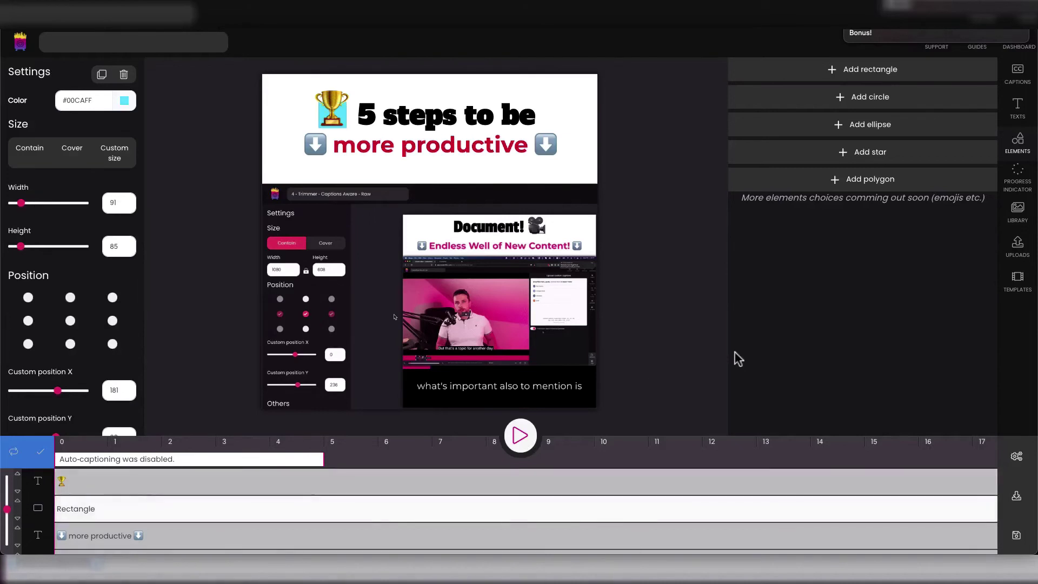
pyautogui.click(333, 120)
pyautogui.moveTo(335, 120); pyautogui.dragTo(340, 103)
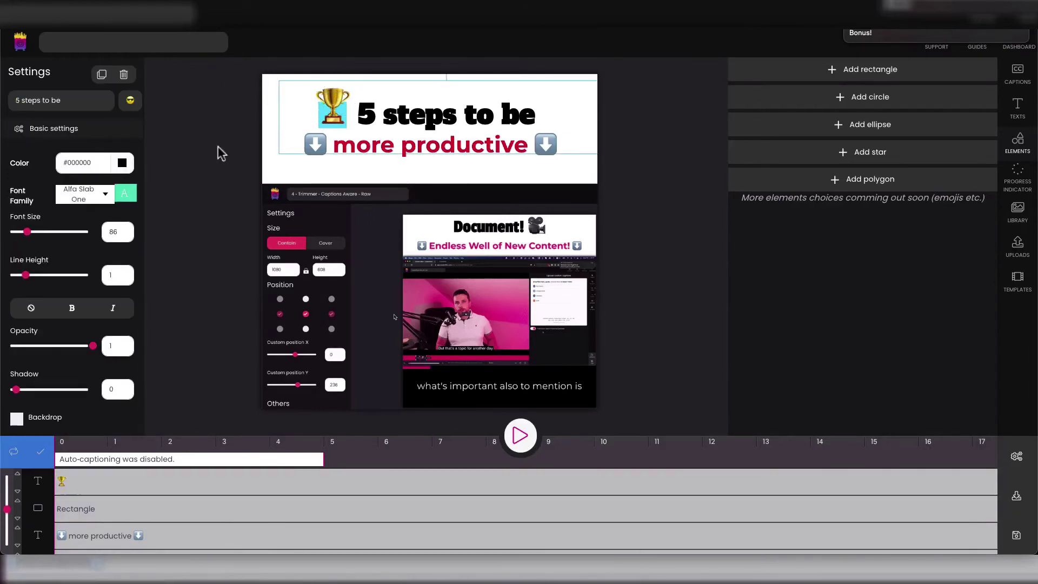
# Set 'more productive' in the Allura font at size 139.
pyautogui.click(504, 147)
pyautogui.click(95, 193)
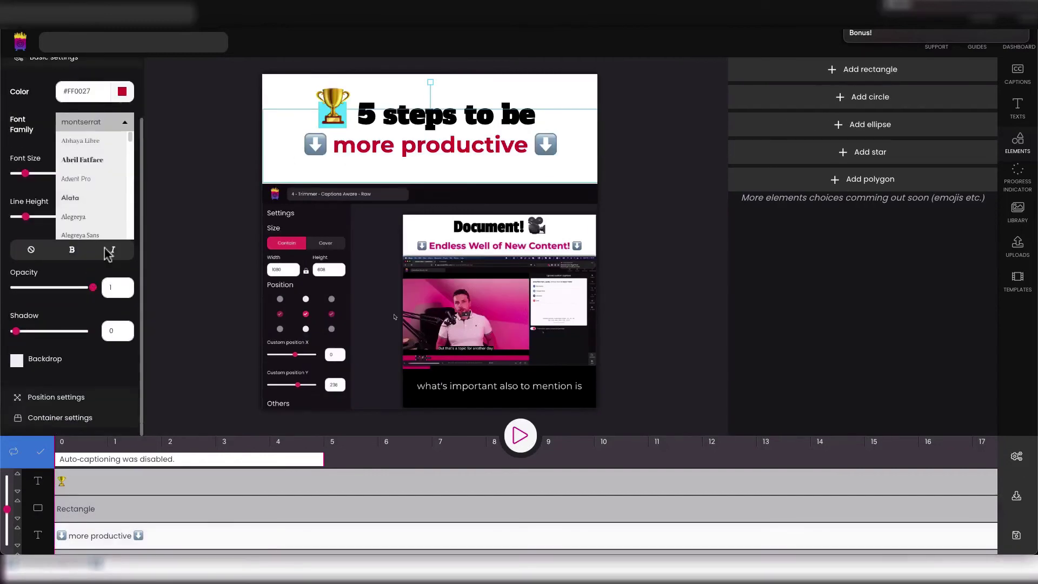
pyautogui.click(100, 215)
pyautogui.moveTo(25, 160); pyautogui.dragTo(35, 161)
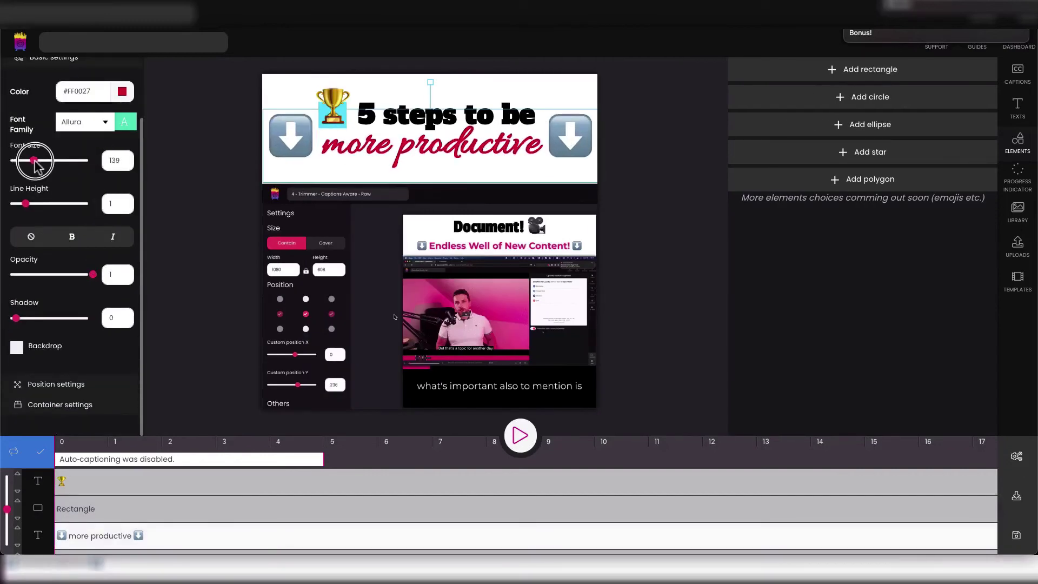
# Delete the leading and trailing ⬇️ emojis from 'more productive'.
pyautogui.scroll(2, 65, 162)
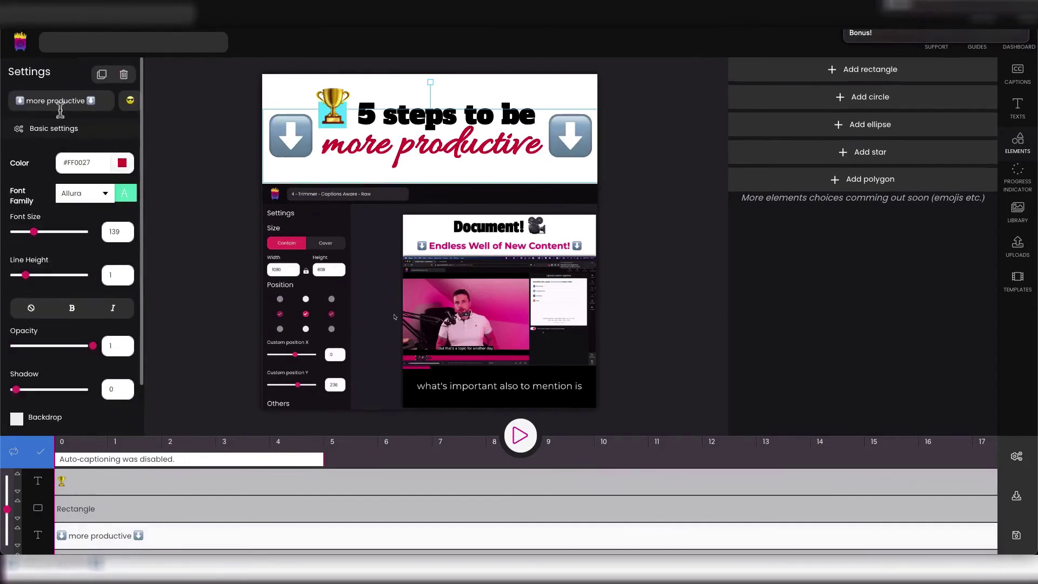
pyautogui.click(92, 101)
pyautogui.press('Home')
pyautogui.press('Delete')
pyautogui.press('Delete')
pyautogui.press('End')
pyautogui.press('BackSpace')
pyautogui.click(699, 128)
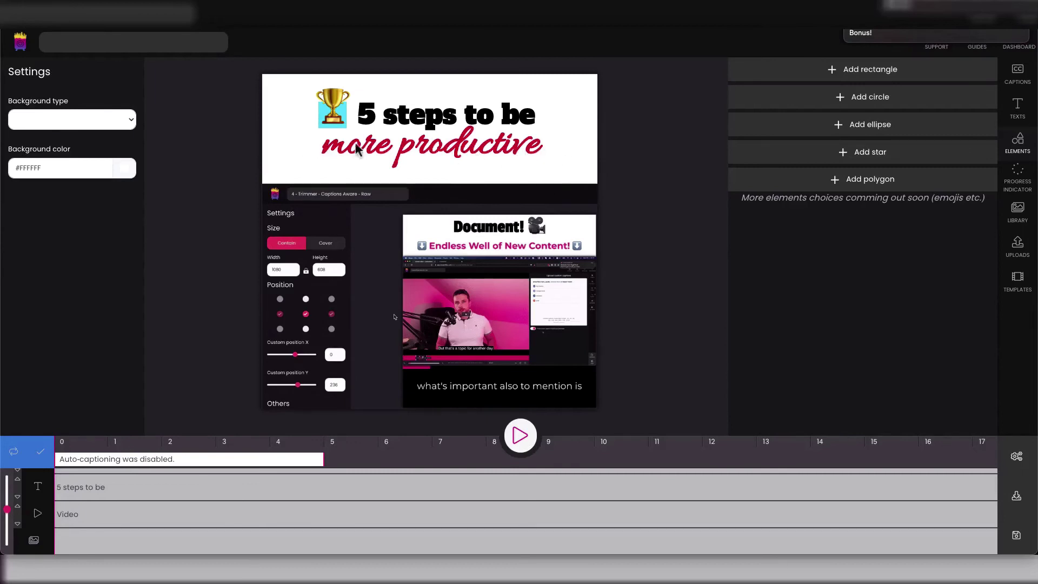
# Select the headline text on the canvas and save the scene with Ctrl+S.
pyautogui.click(427, 154)
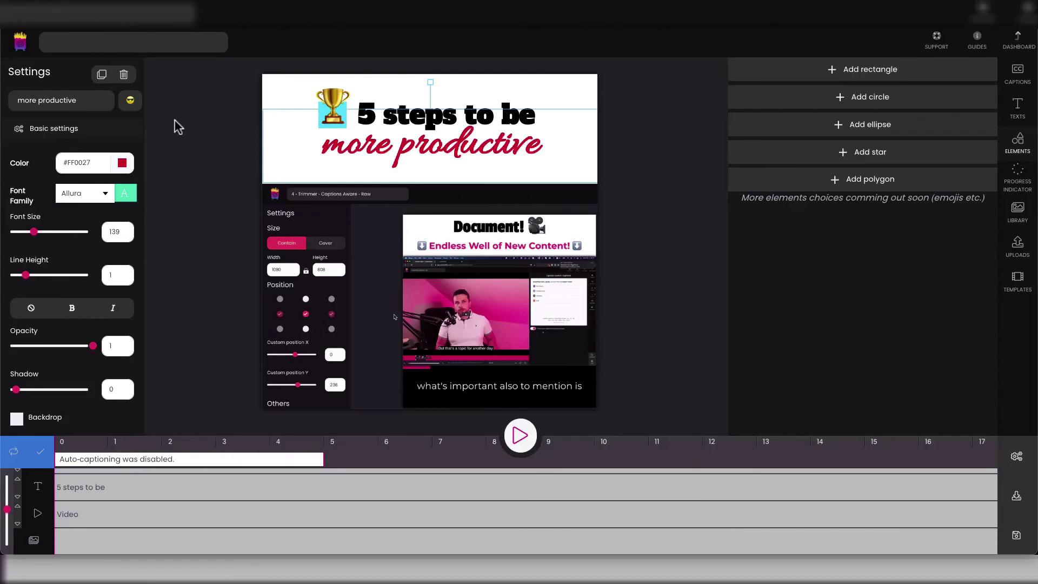
pyautogui.hotkey('ctrl', 's')
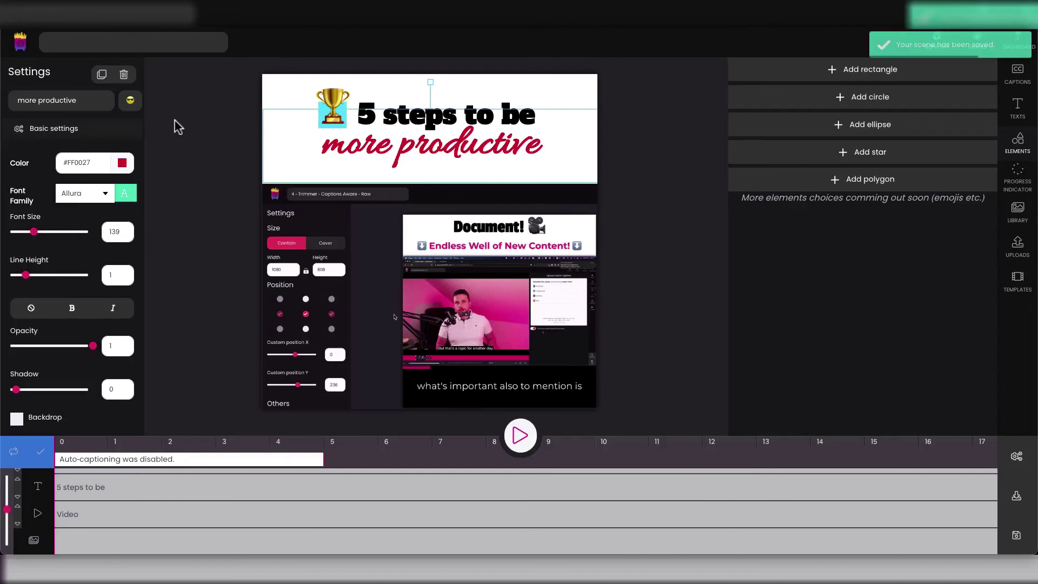